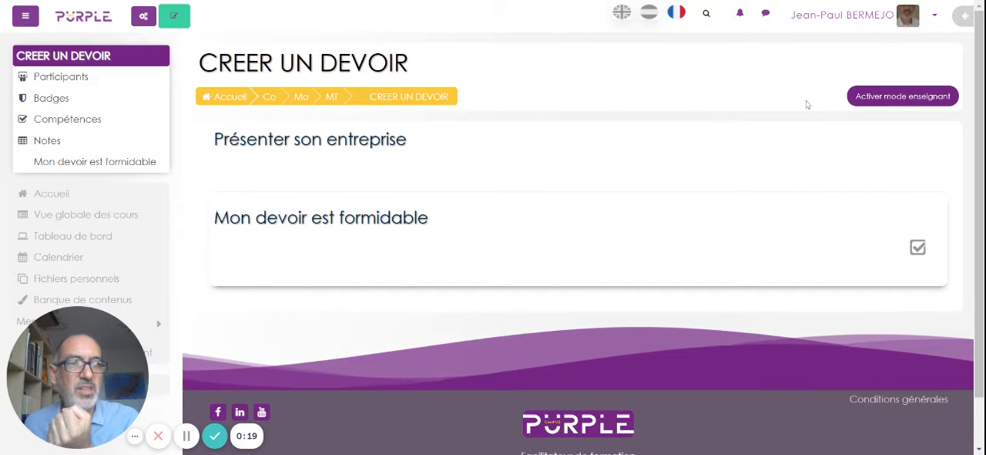
Activate teacher mode and add a Devoir activity to the "Présenter son entreprise" section.
click(894, 97)
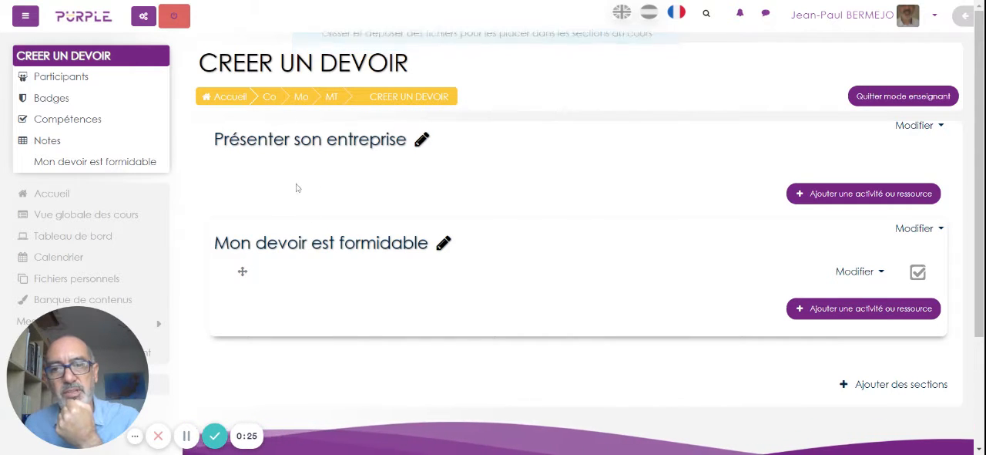
click(821, 193)
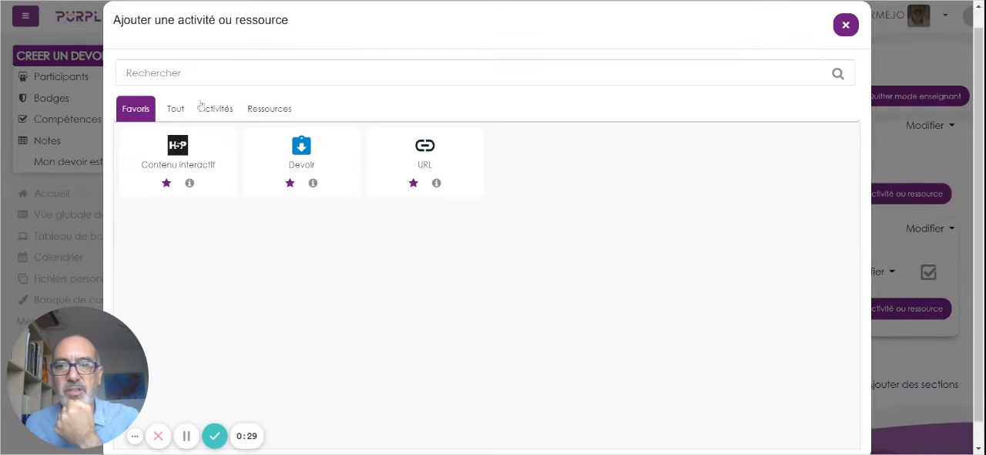
click(208, 109)
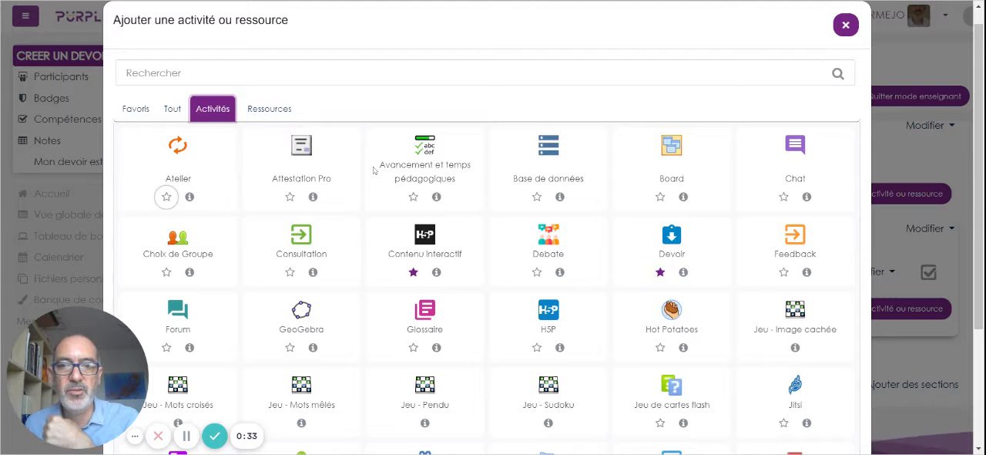
click(660, 255)
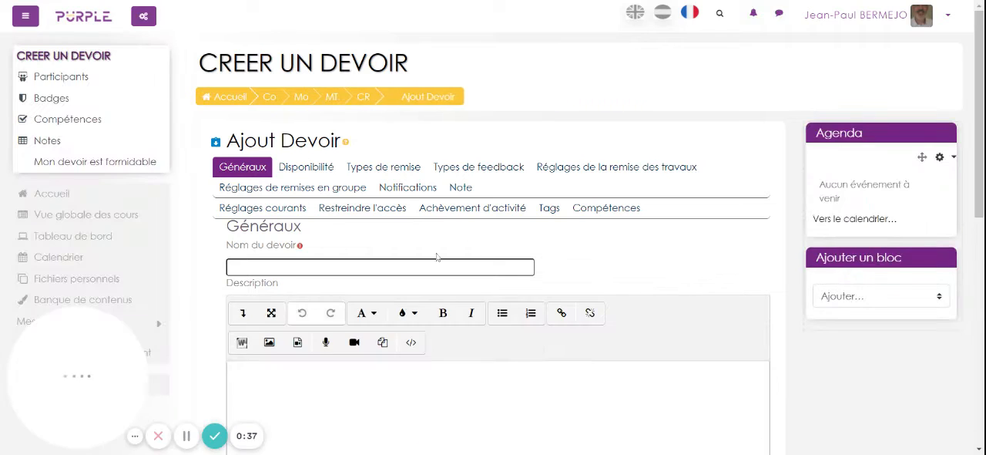
Name the assignment "Présentez rapidement son entreprise".
click(437, 267)
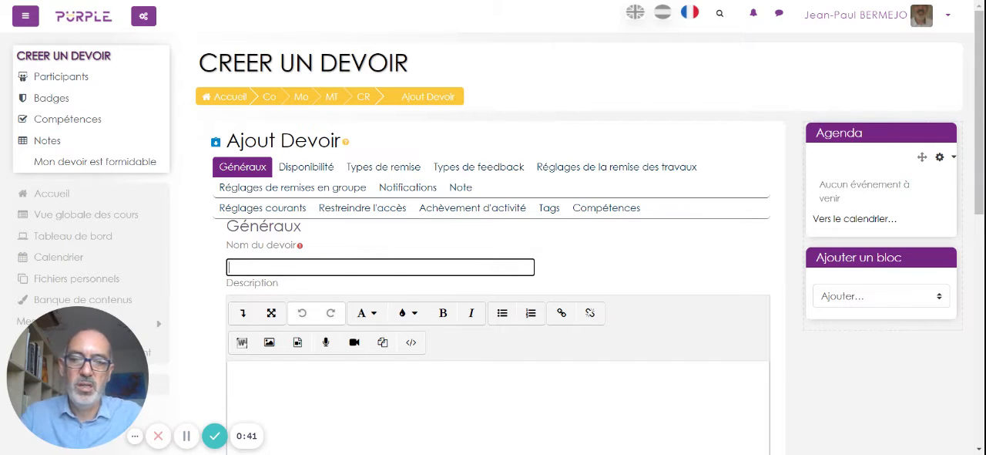
text(Prése)
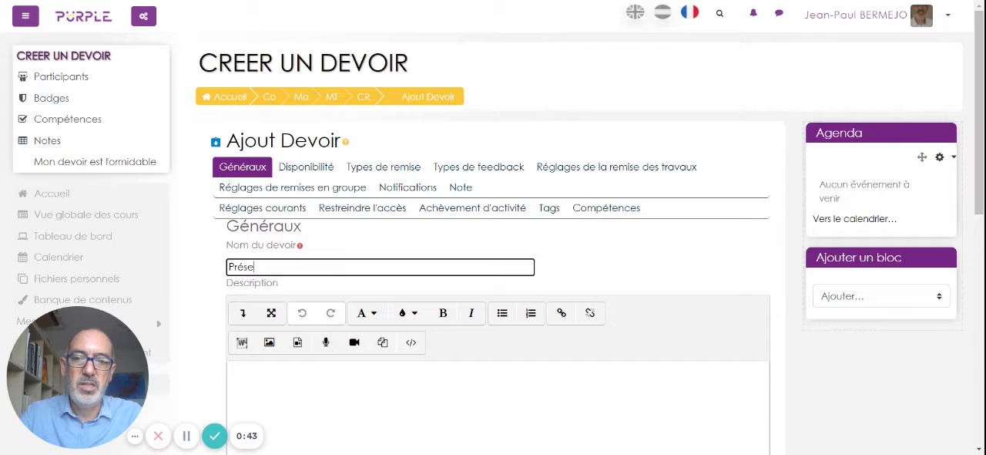
text(ntez)
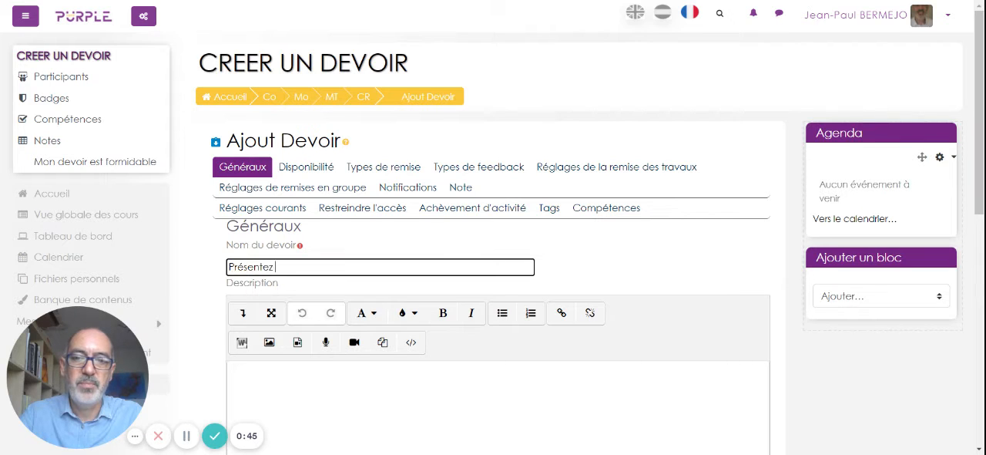
text( rapidement)
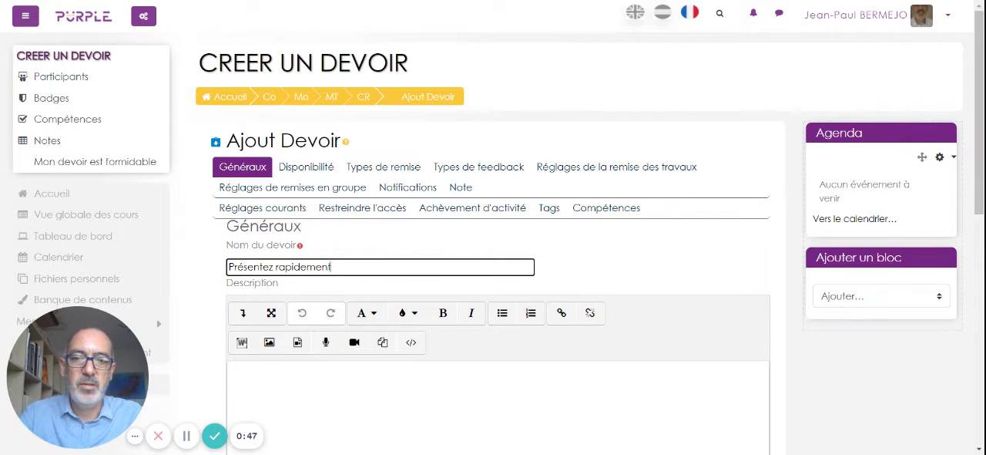
text( son entre)
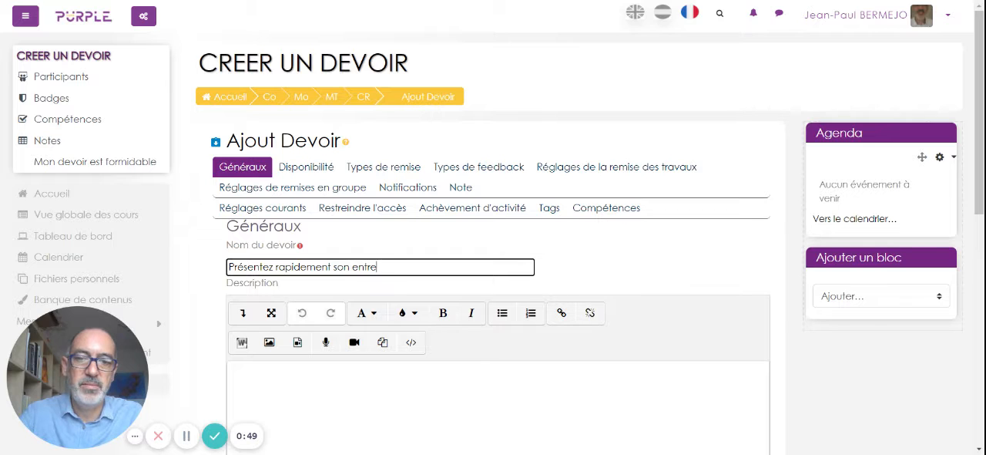
text(rpsise)
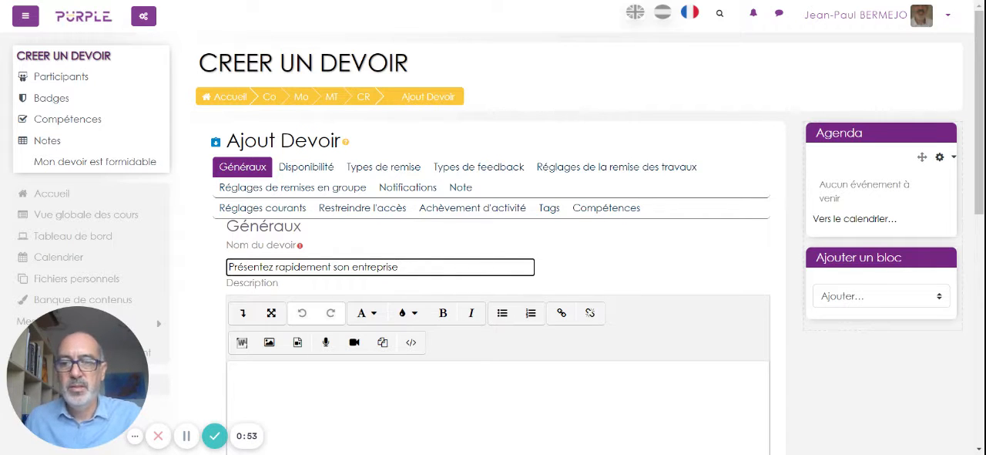
Start the assignment description with "Rédigez en ligne votre présentation en 100 mots maximum".
key(Tab)
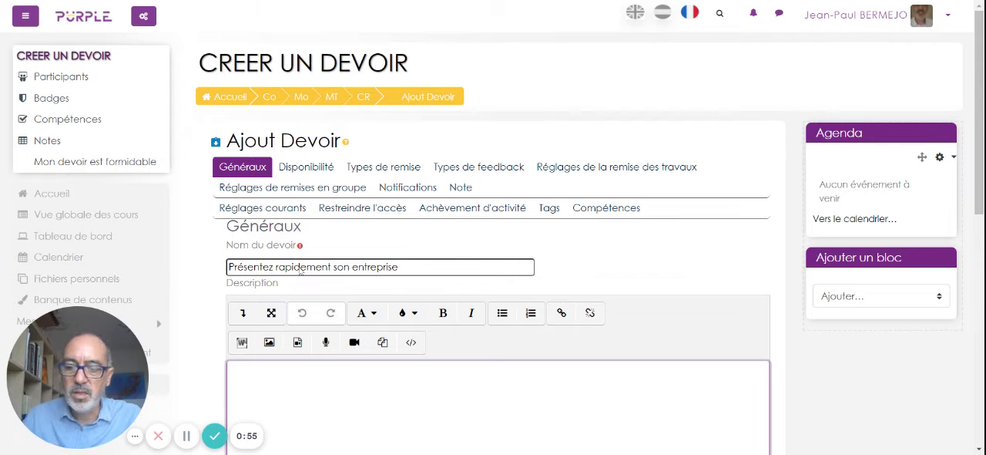
text(Rédigé)
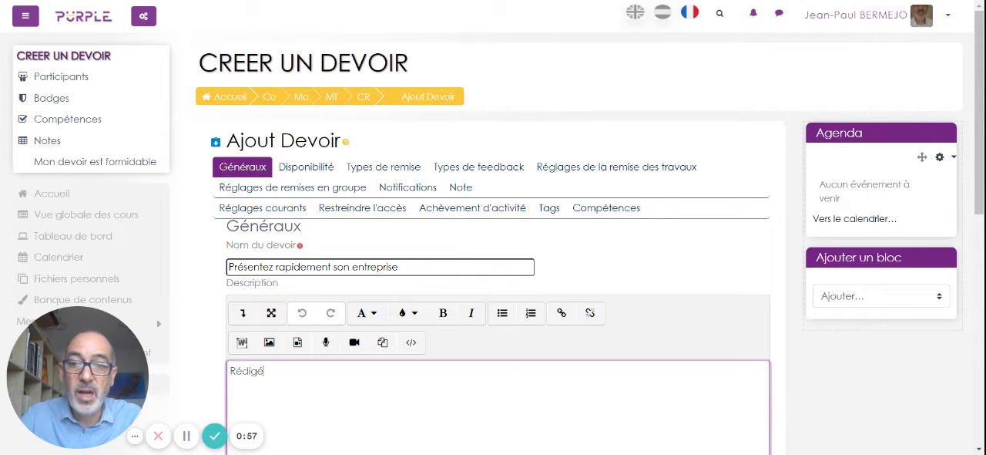
text(z enn)
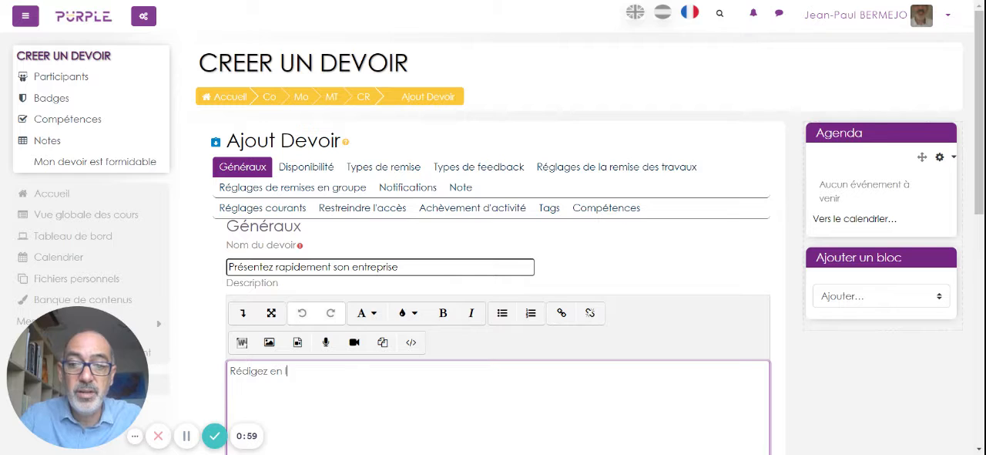
text(ligne votre)
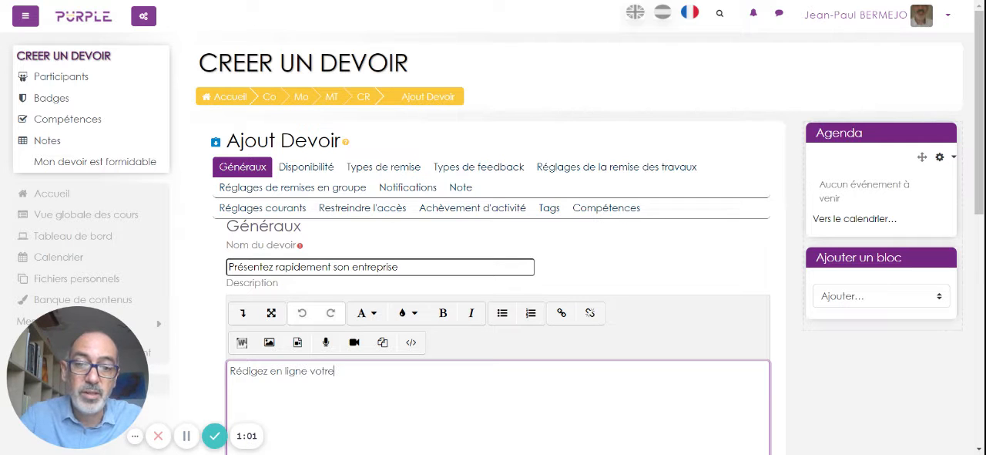
text( présentatoin)
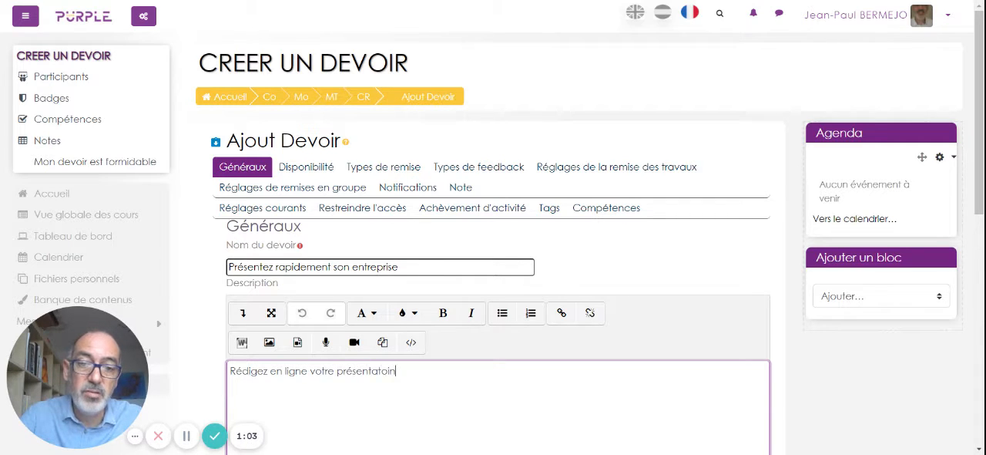
key(BackSpace)
text(i)
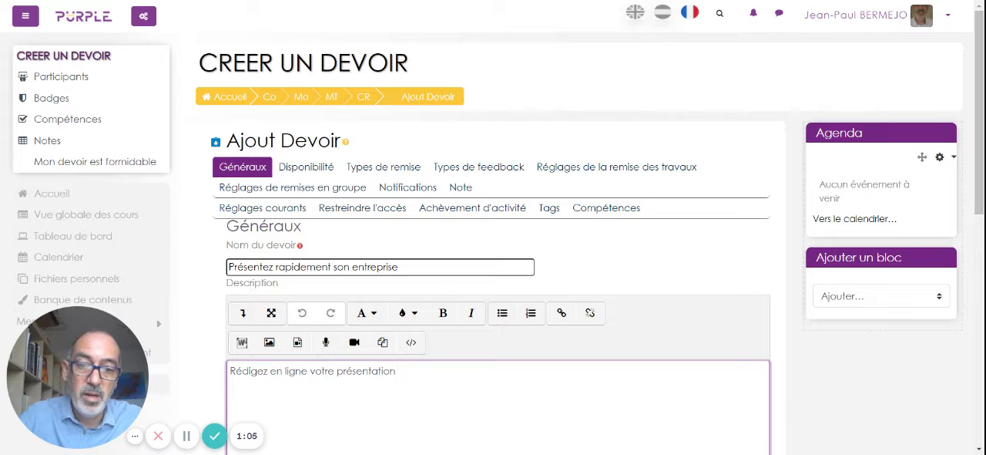
text(on en 100)
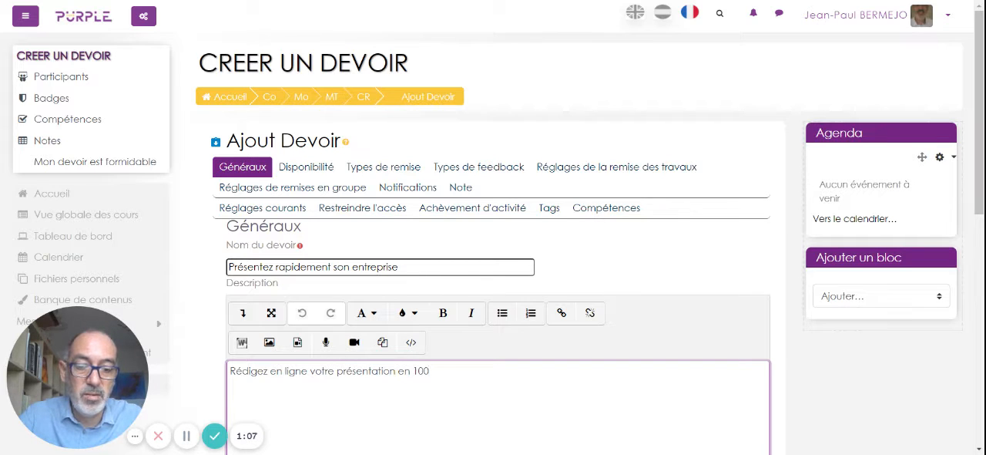
text( mots m)
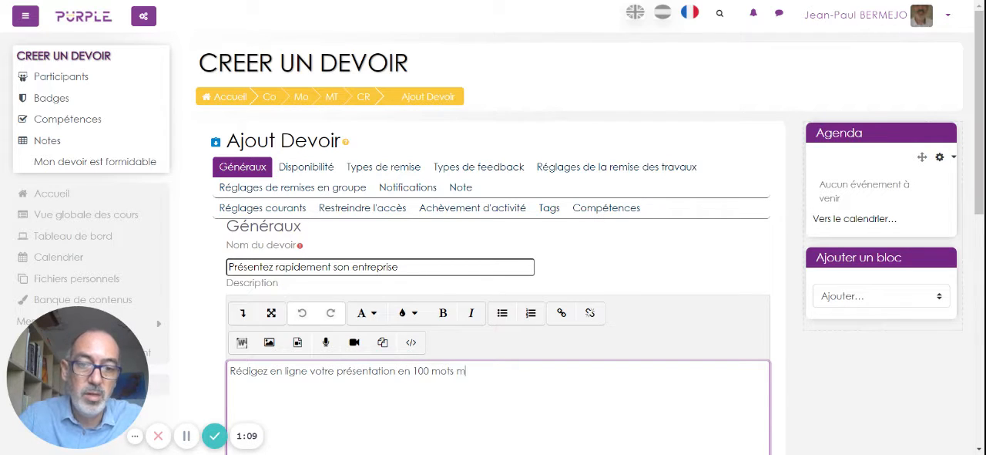
text(aximum)
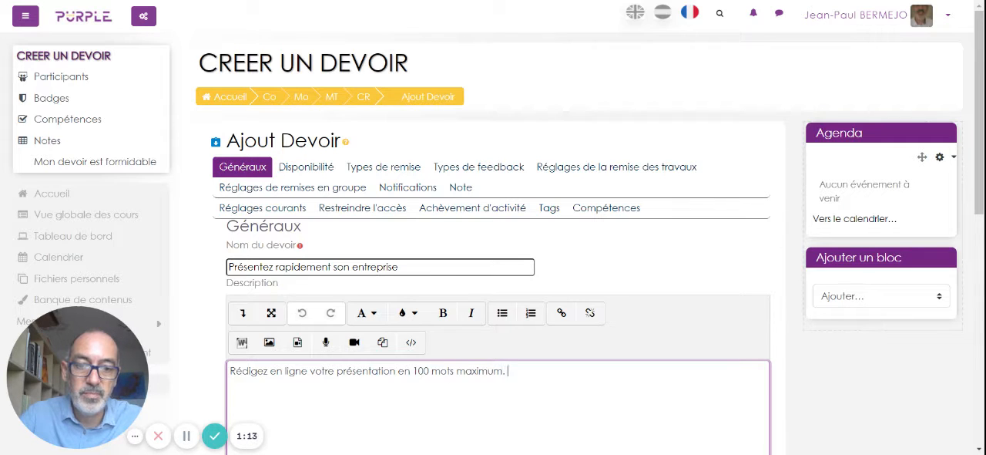
text(. Vous rép)
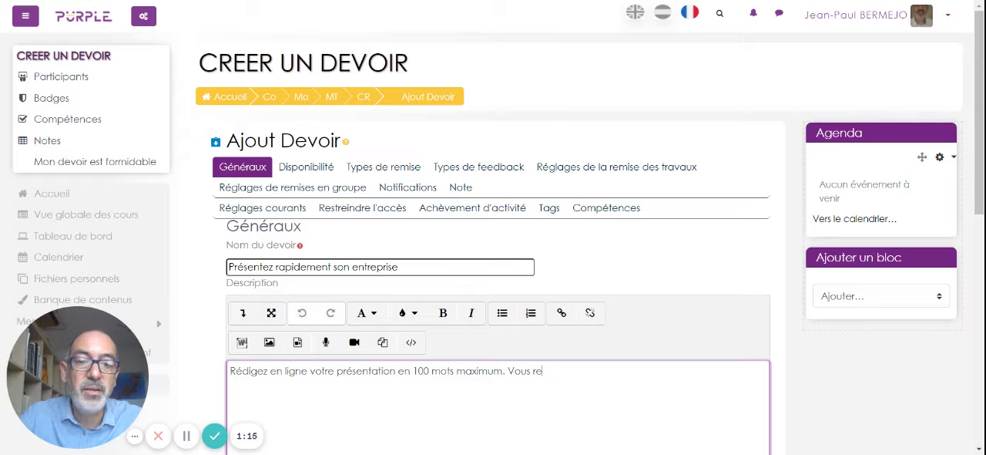
text(ondez )
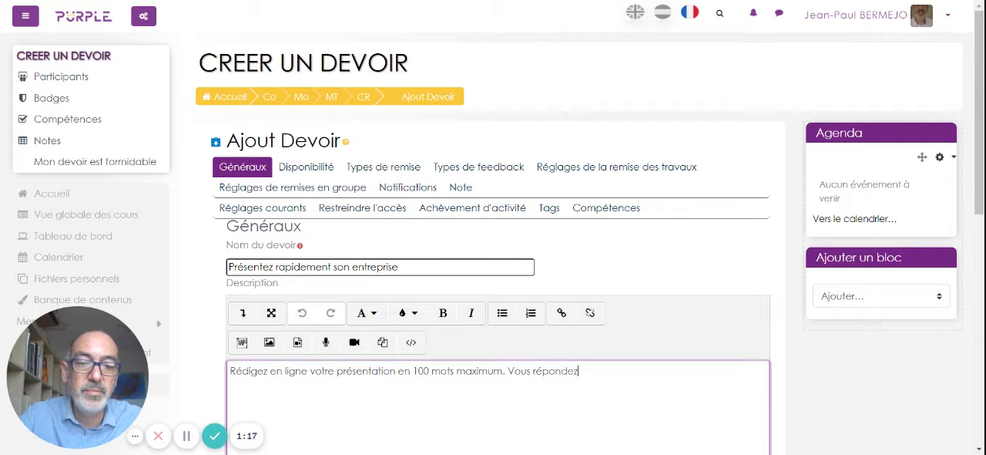
text(aux )
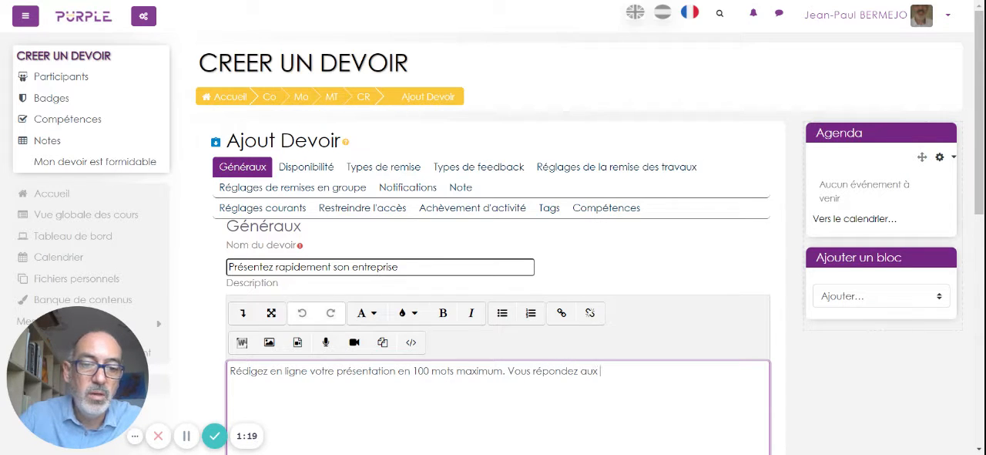
text(quesitons suiv)
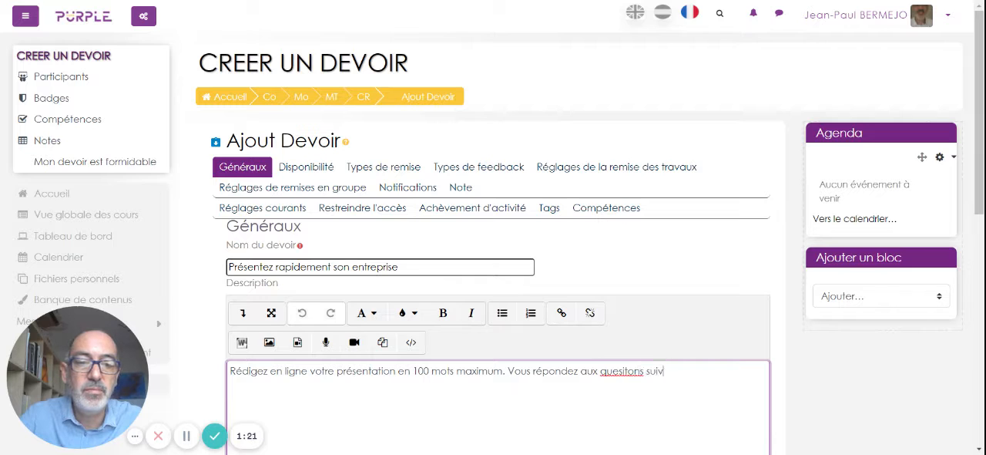
Continue the description with the sentence "Vous répondez aux questions suivantes :" and start a new line below it.
key(BackSpace)
key(BackSpace)
key(BackSpace)
key(BackSpace)
key(BackSpace)
key(BackSpace)
key(BackSpace)
text(ti)
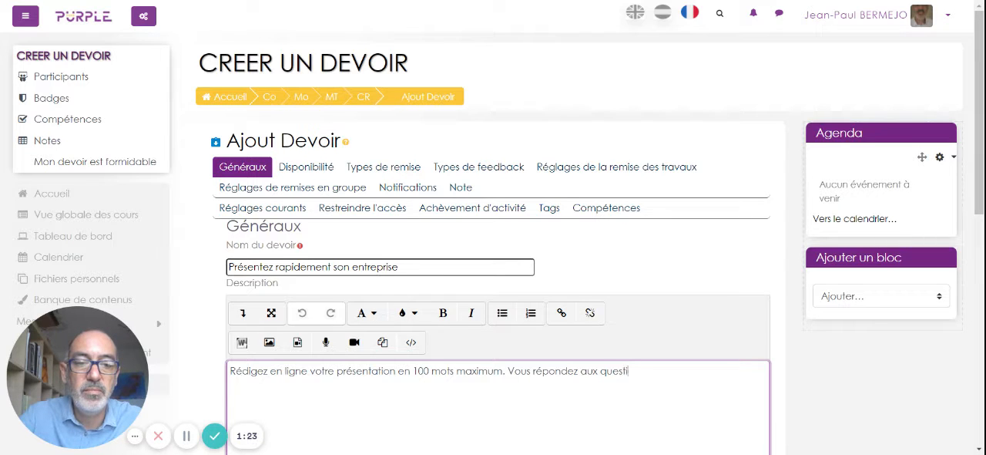
text(ons suivantes :)
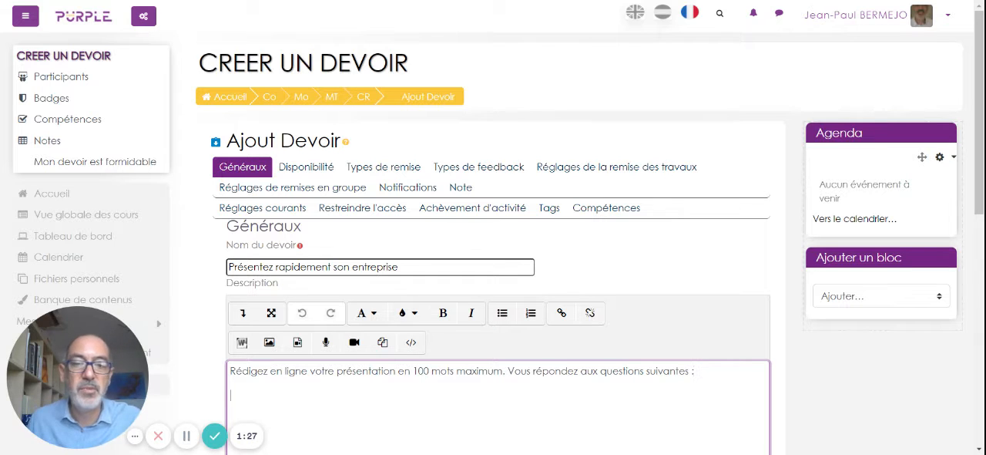
Paste the prepared "Qui ?", "Comment ?" and "Où ?" questions below the description's introduction and enable displaying the description on the course page.
key(alt+Tab)
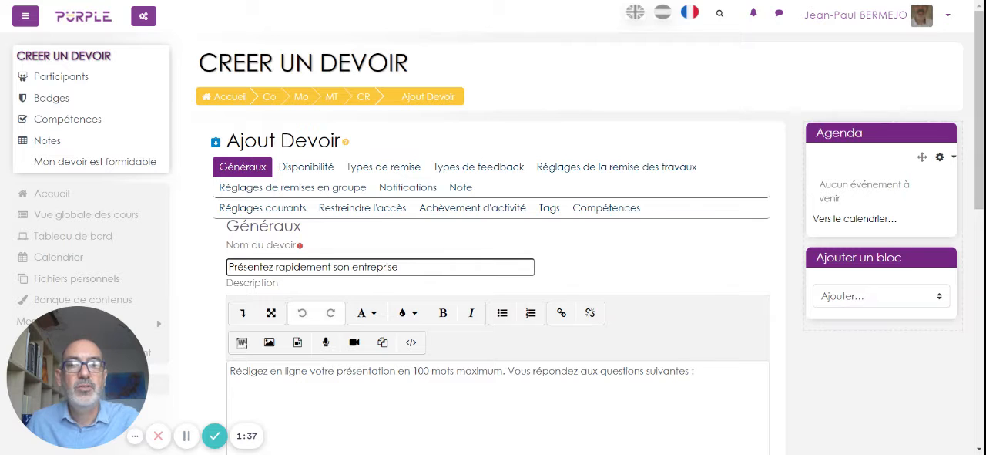
click(451, 396)
scroll(452, 372, down, 3)
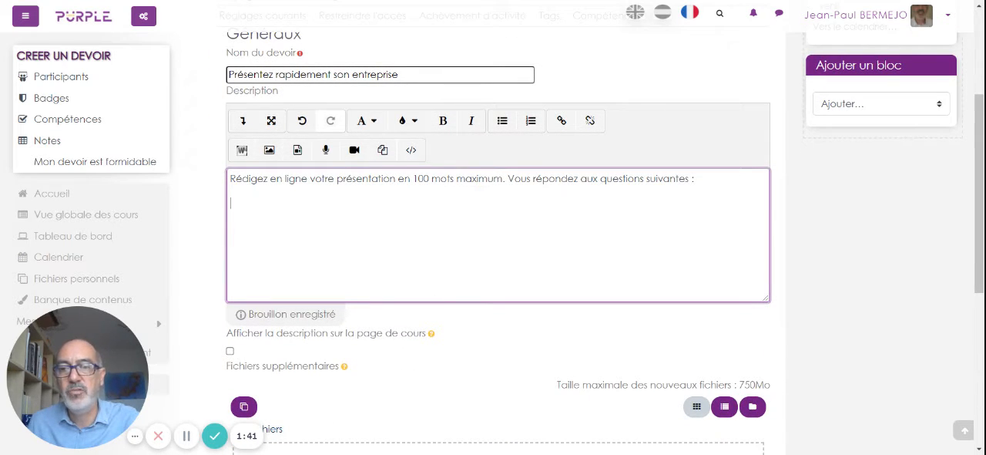
text(Qui ? L'enseigne, le groupe d'appartenance  Comment  ? Le type de distribution, le nombre de point de vente  Où ? Le marché)
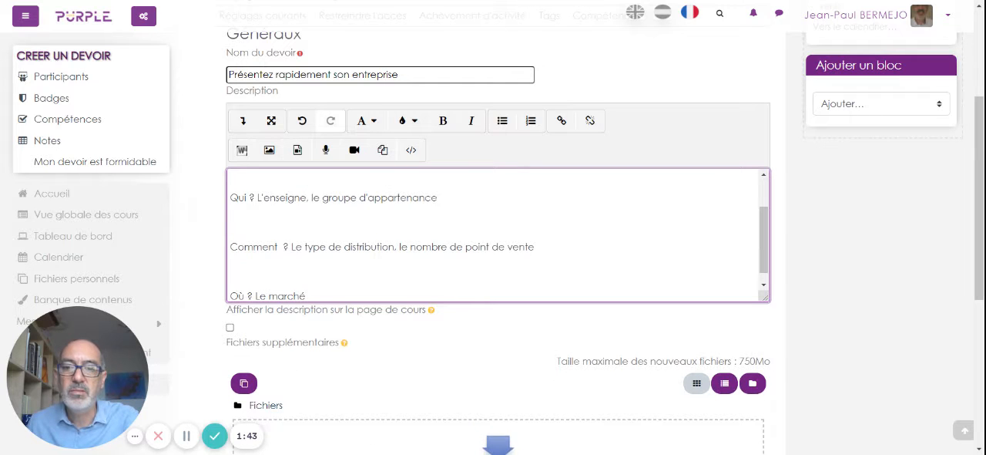
click(230, 327)
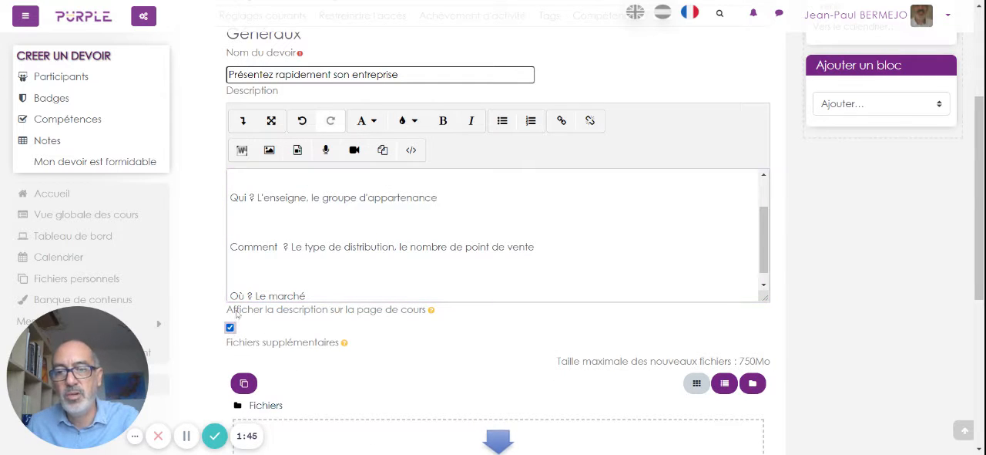
Try removing the blank line above "Où ? Le marché" in the description and reinsert it.
click(232, 271)
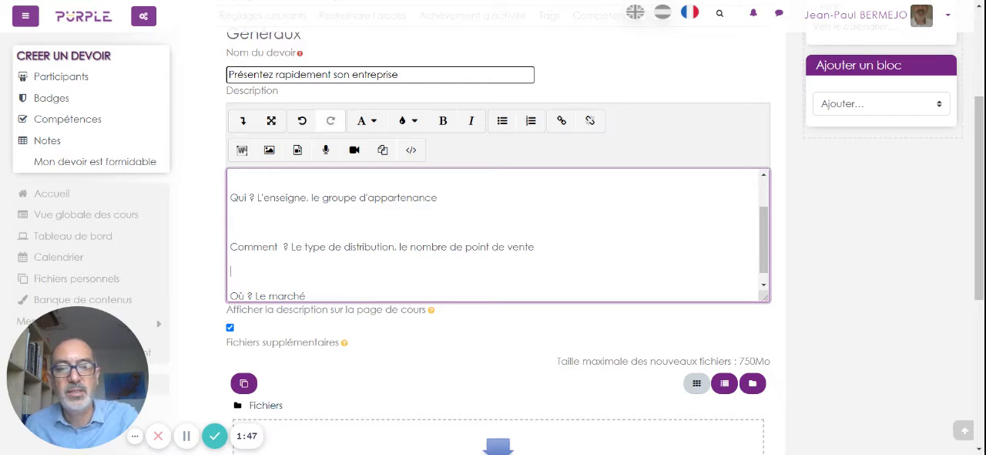
key(Delete)
drag(231, 232, 244, 257)
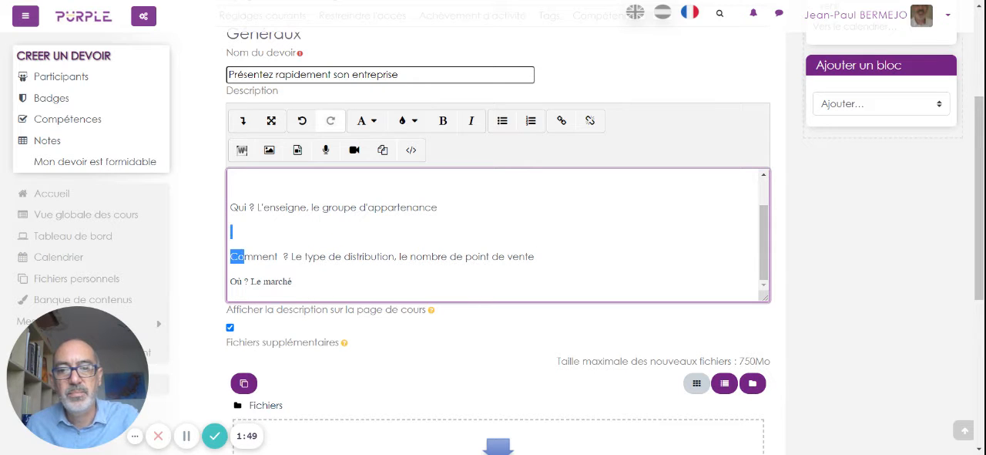
click(245, 282)
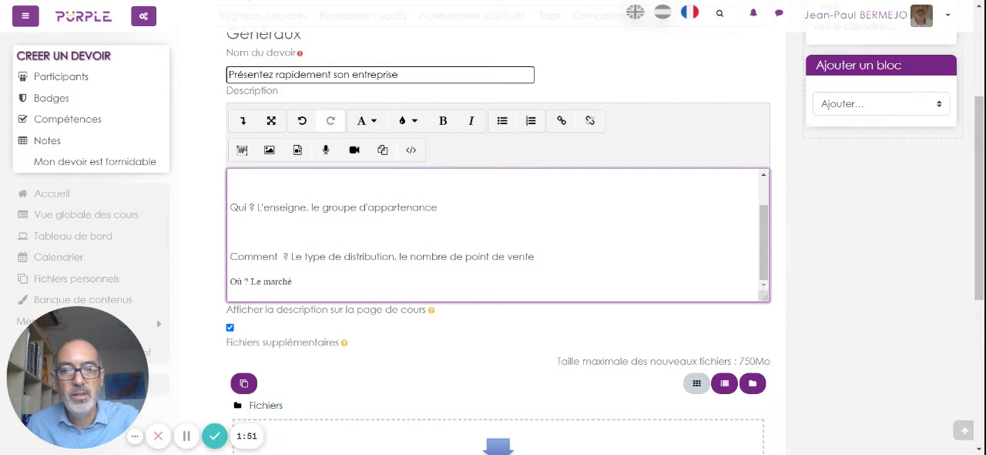
key(Return)
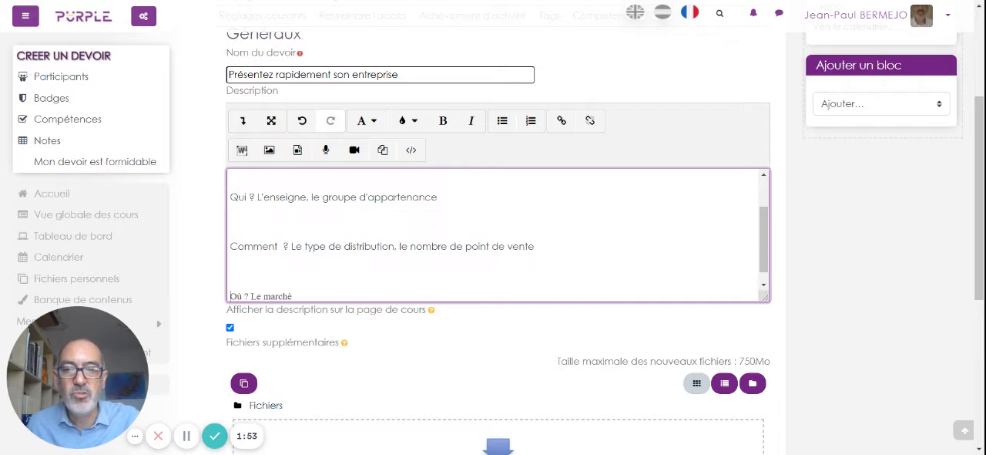
scroll(493, 235, down, 1)
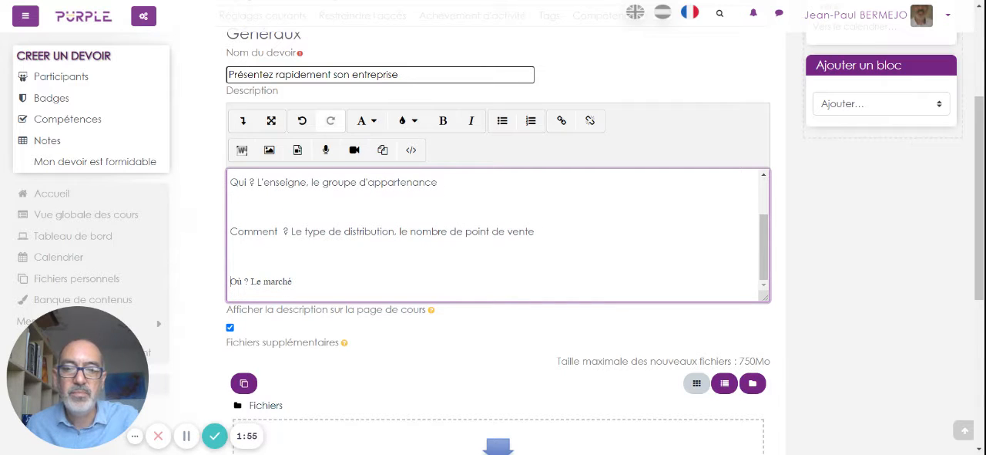
scroll(392, 301, down, 3)
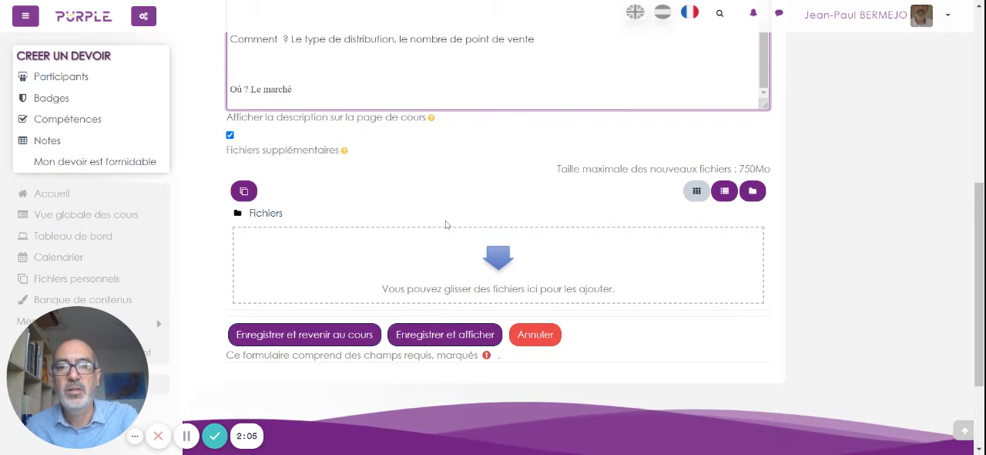
In the availability settings, disable the "Autoriser la remise dès le", "Date de remise" and "Rappeler d'évaluer jusqu'au" dates.
scroll(447, 223, up, 2)
scroll(445, 225, up, 2)
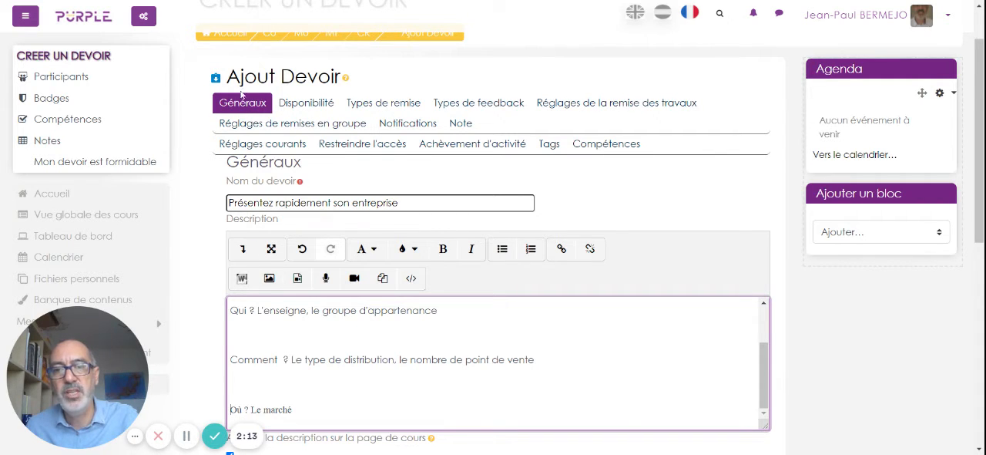
click(306, 103)
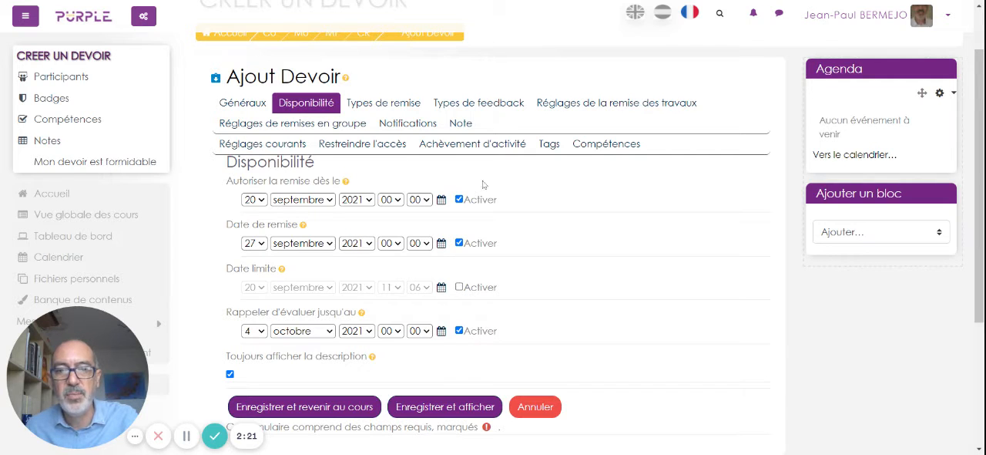
click(459, 200)
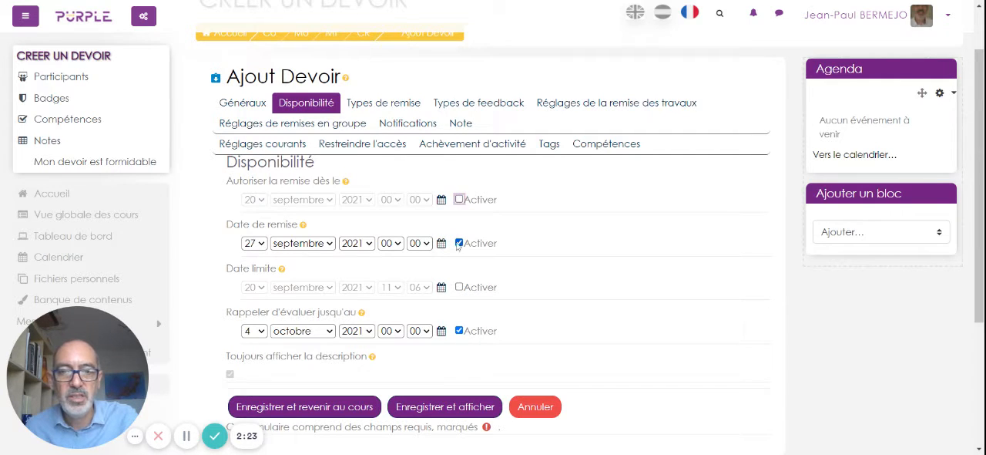
click(459, 243)
click(459, 331)
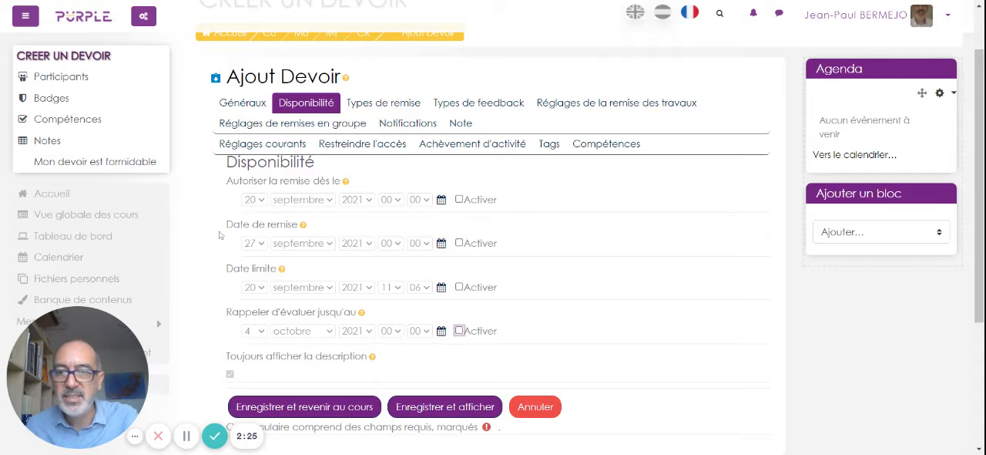
Re-enable "Date de remise" and set it to 20 septembre 2021.
click(459, 243)
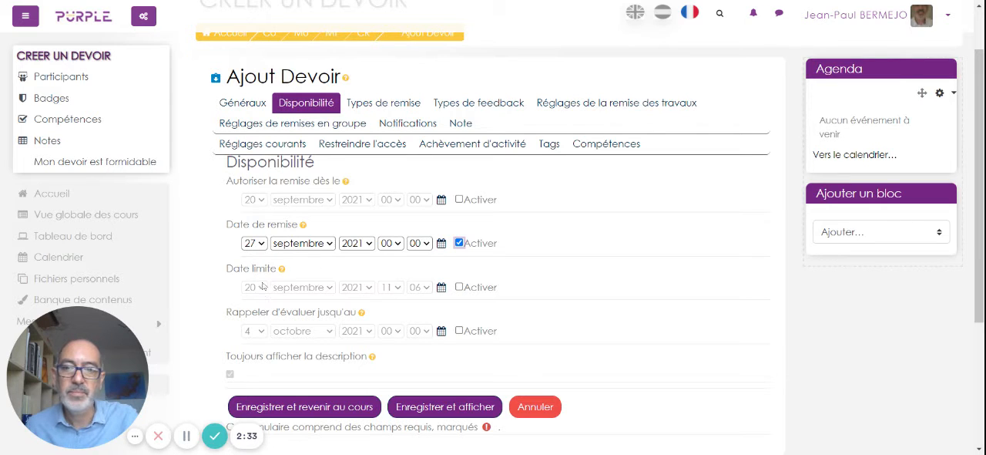
click(266, 241)
click(249, 145)
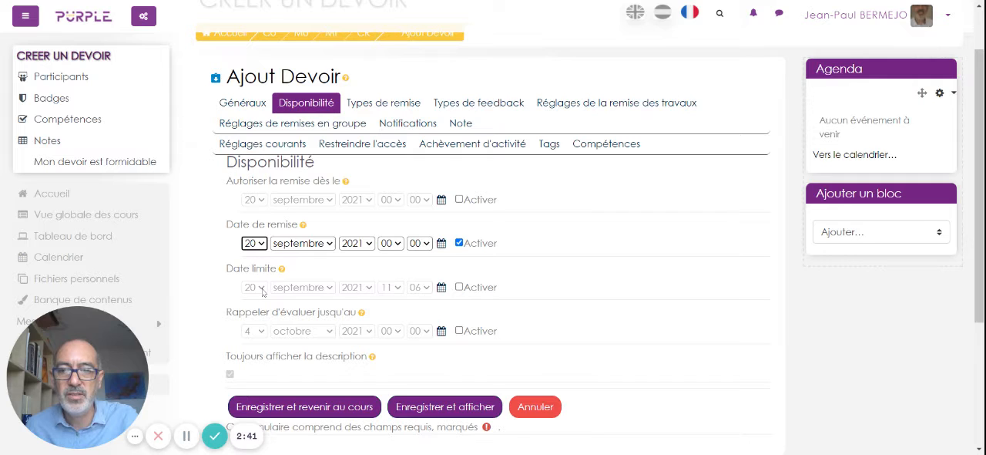
Enable "Date limite" and set it to 27 septembre 2021 at 00:00.
click(459, 286)
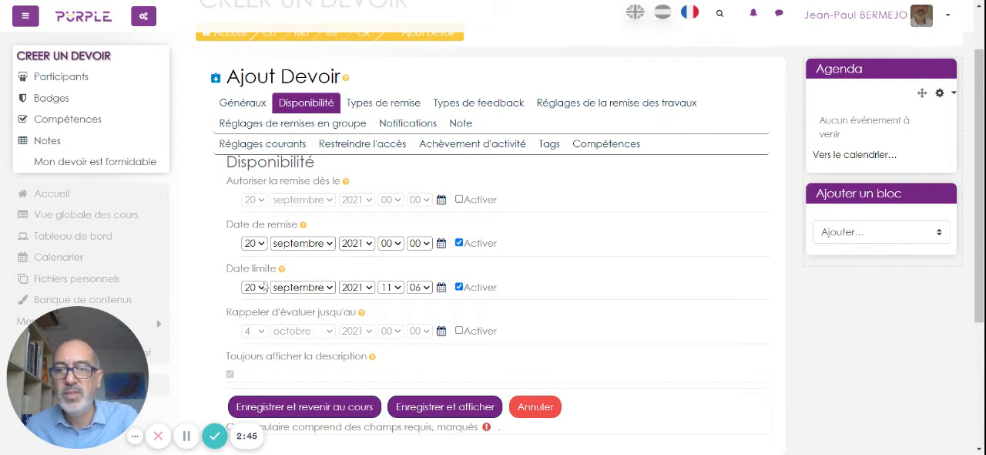
click(256, 236)
click(397, 290)
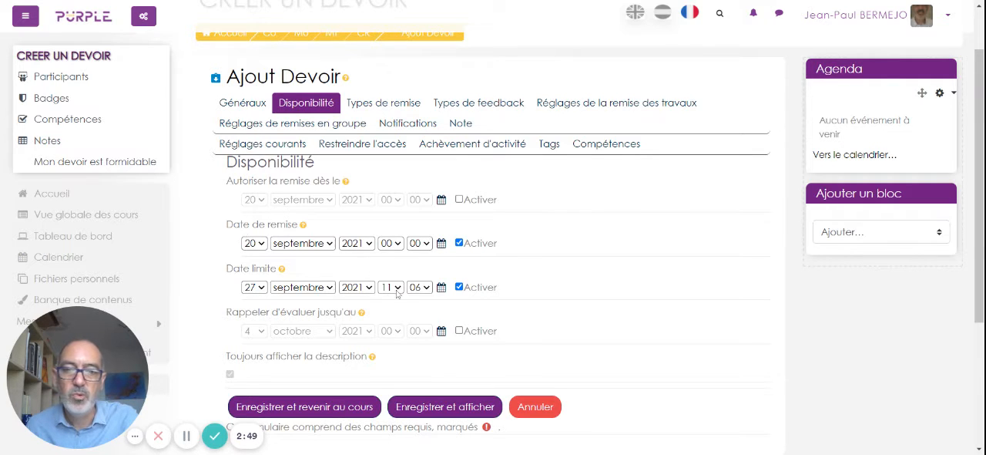
click(380, 83)
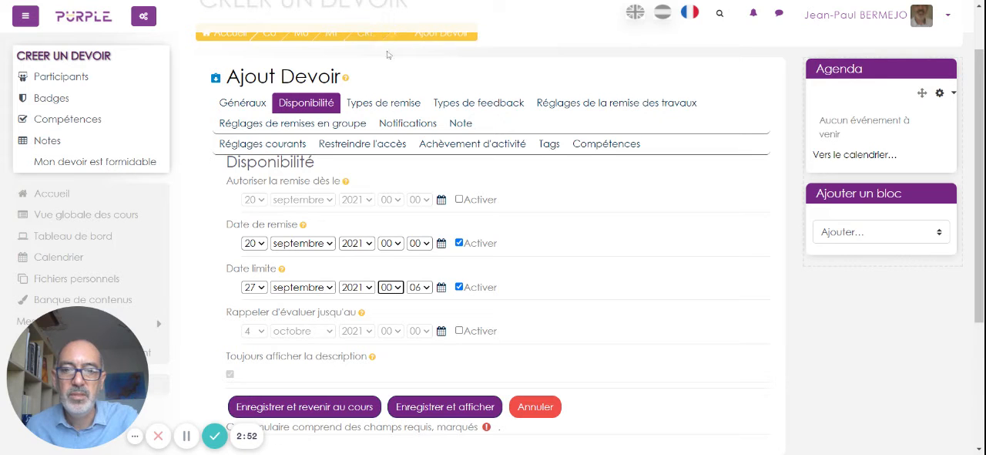
click(425, 290)
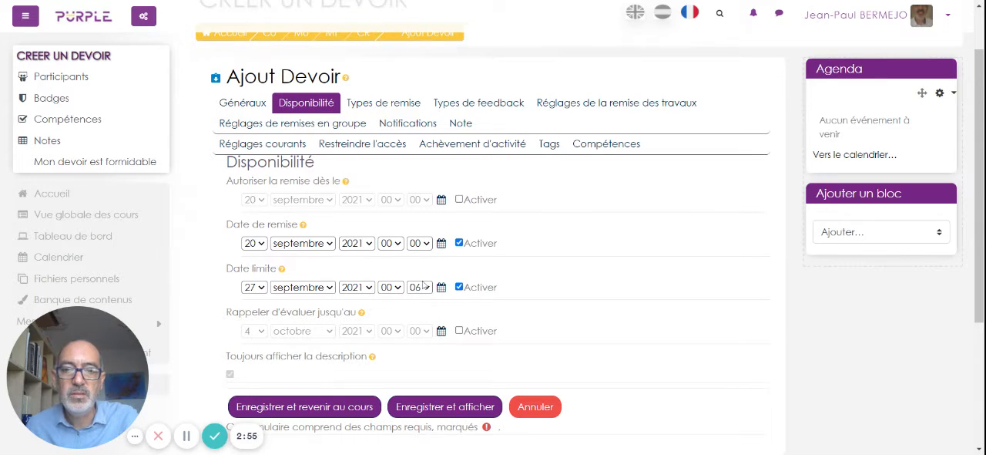
click(418, 39)
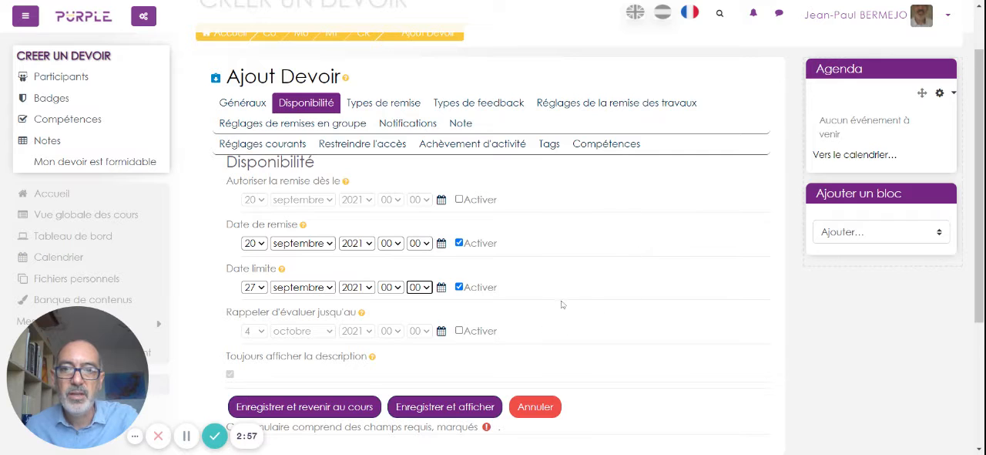
Review the assignment's name and description in the general settings, and recheck its availability dates.
click(239, 108)
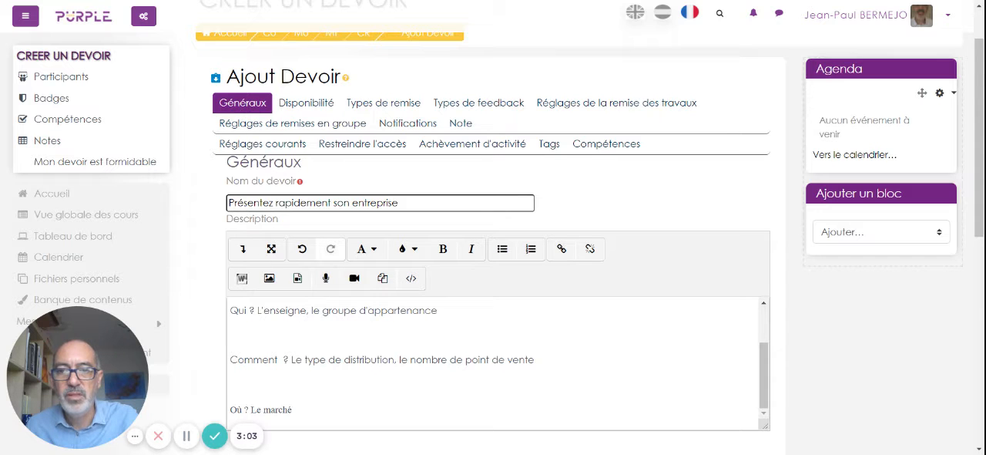
scroll(248, 360, down, 2)
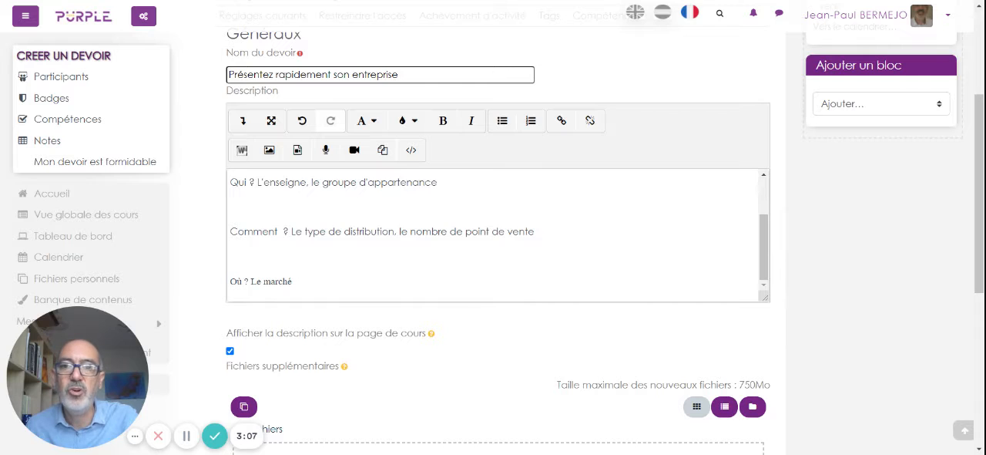
scroll(493, 231, up, 2)
scroll(436, 97, up, 3)
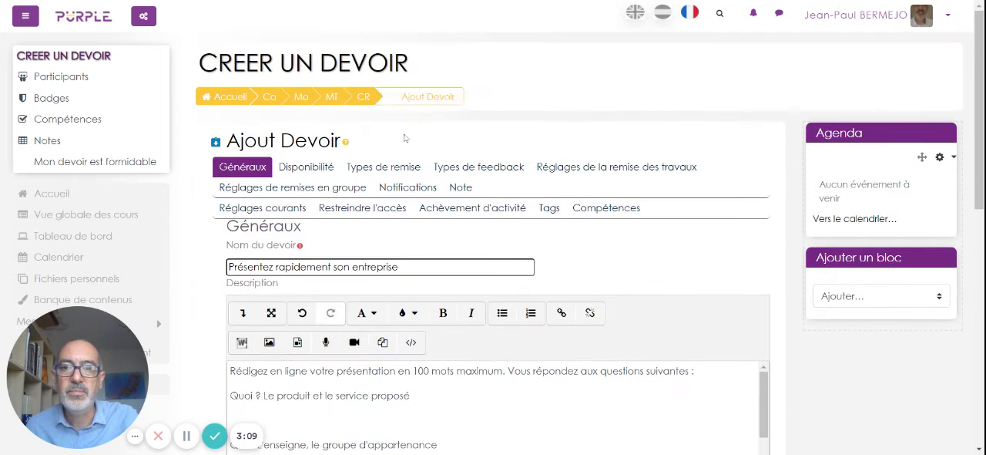
click(306, 166)
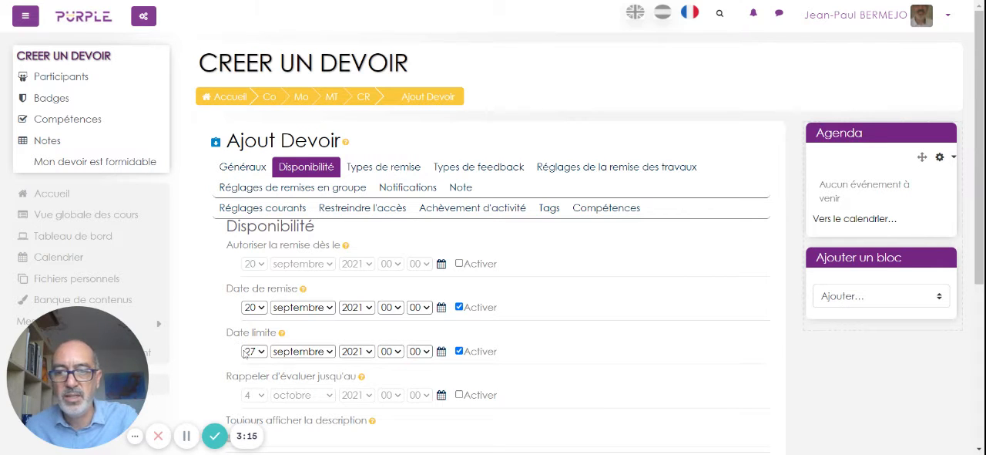
scroll(247, 358, down, 2)
scroll(246, 359, up, 2)
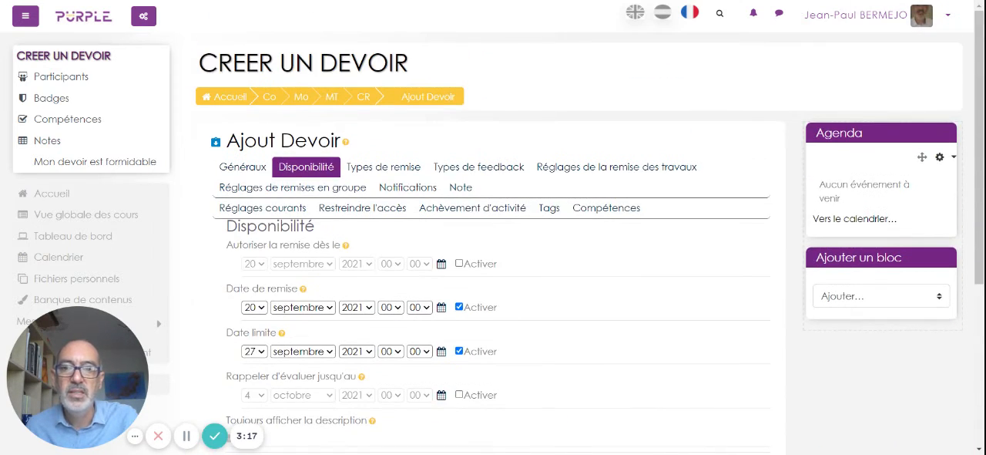
Replace file submissions with "Texte en ligne" limited to 100 words, and save and display the assignment.
click(362, 171)
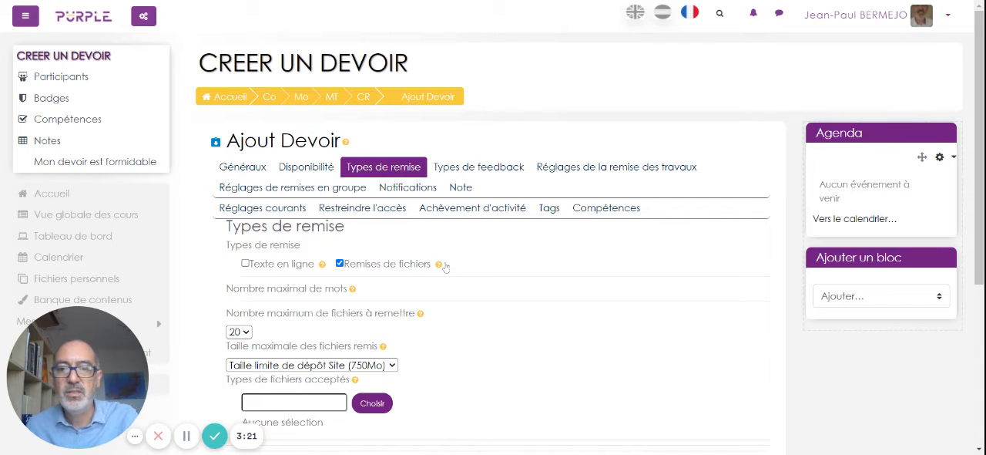
click(339, 264)
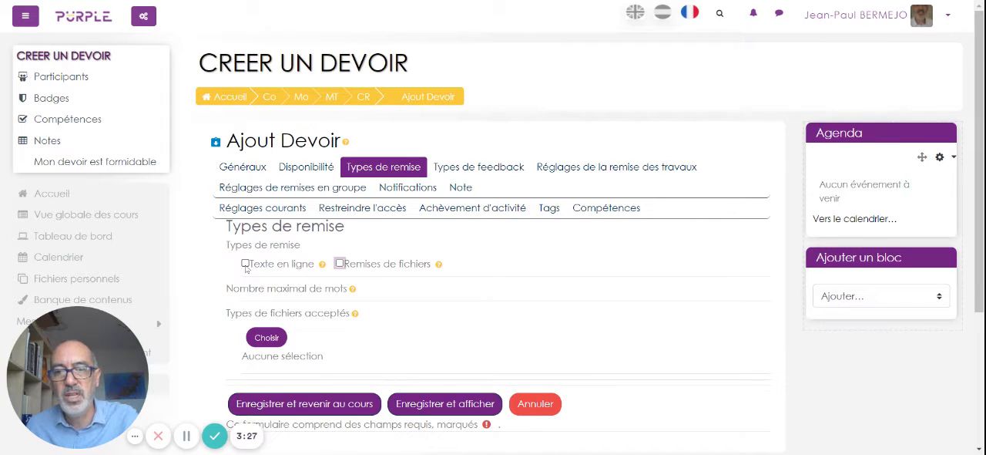
click(246, 264)
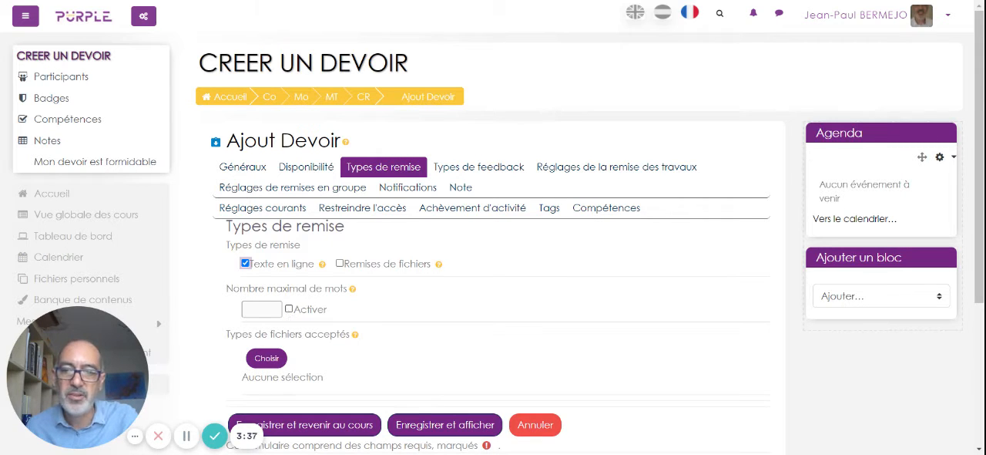
click(289, 309)
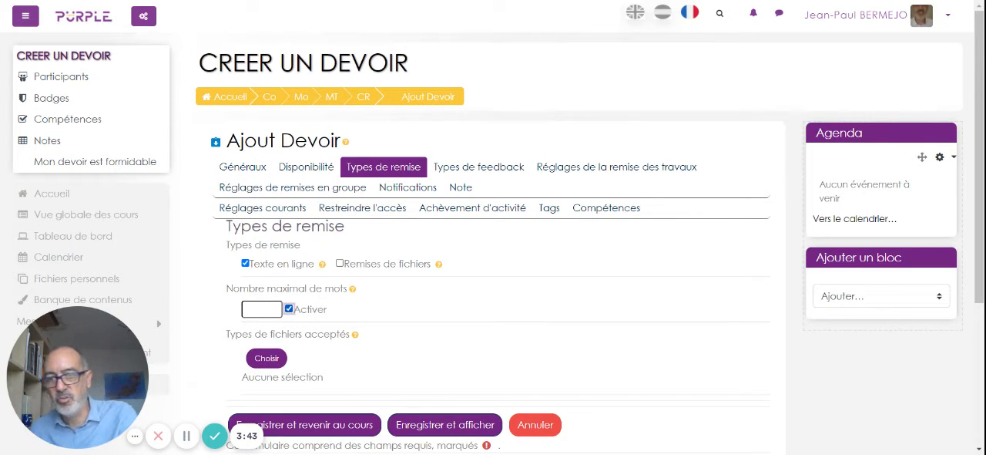
click(262, 310)
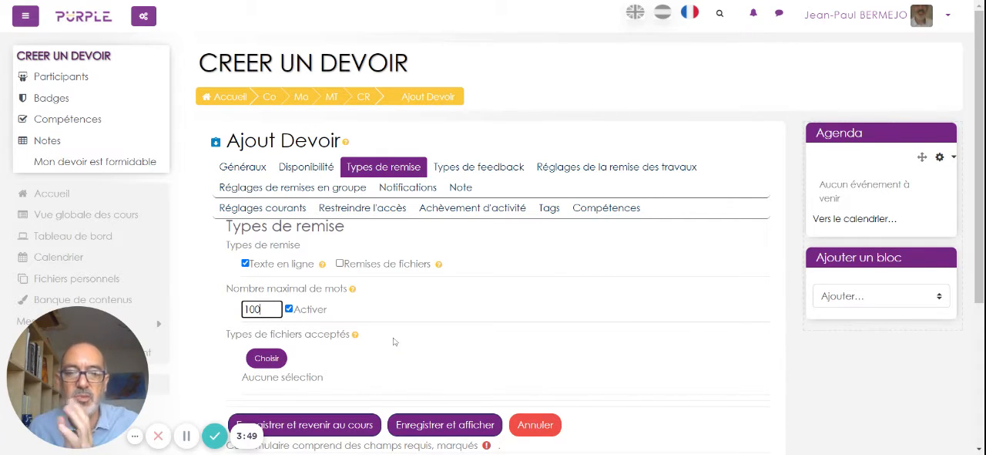
click(422, 429)
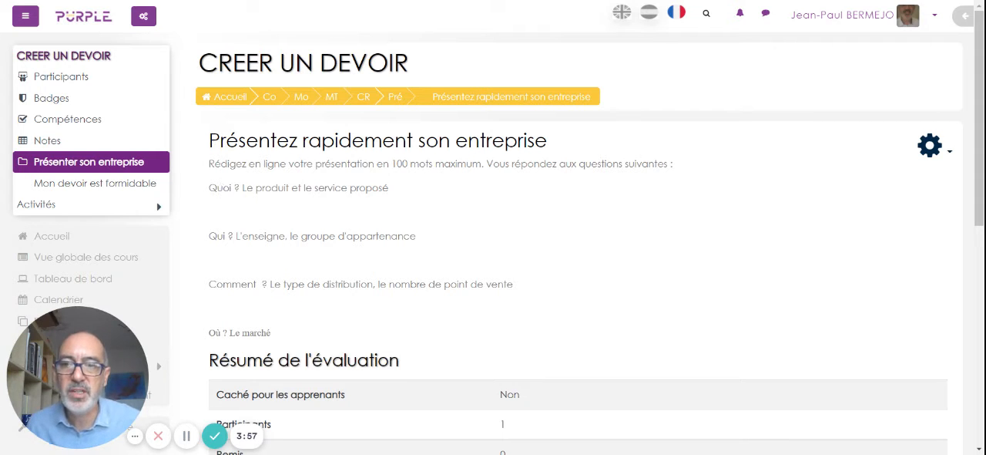
Review the saved assignment's title, instructions and evaluation summary.
drag(209, 140, 560, 137)
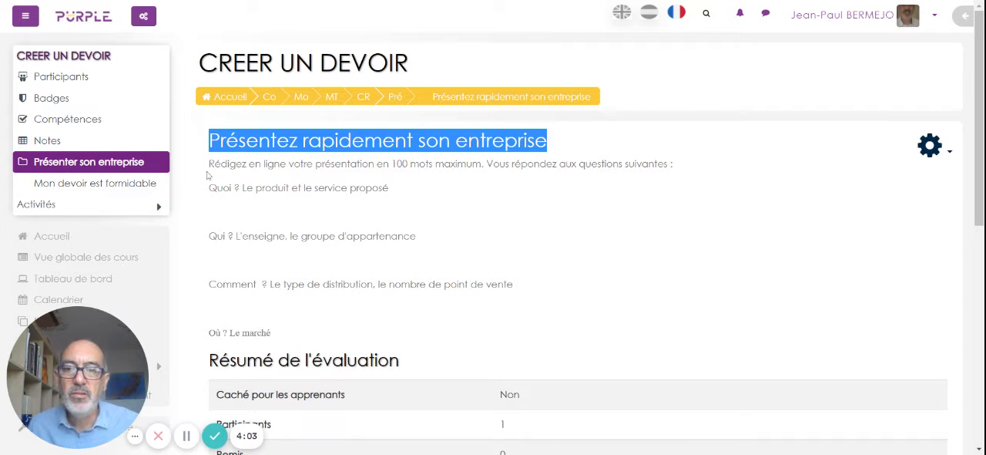
drag(209, 163, 442, 329)
scroll(441, 329, down, 1)
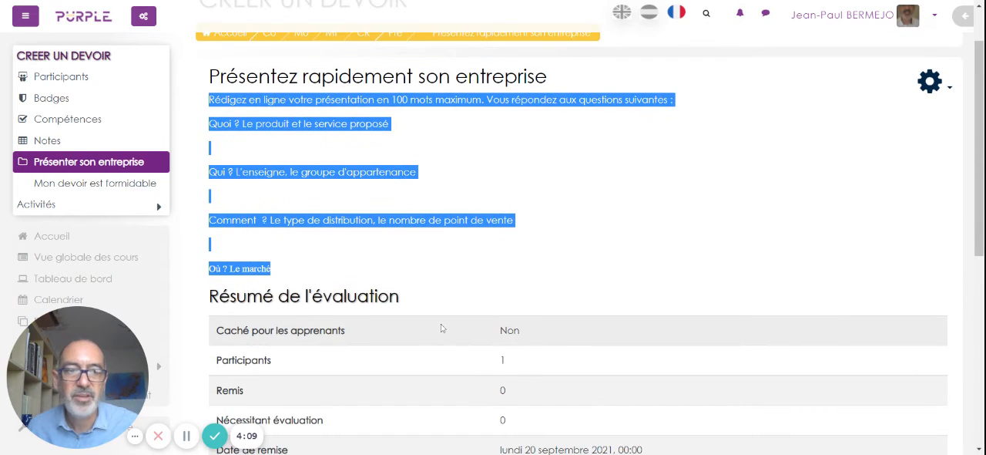
scroll(442, 328, up, 1)
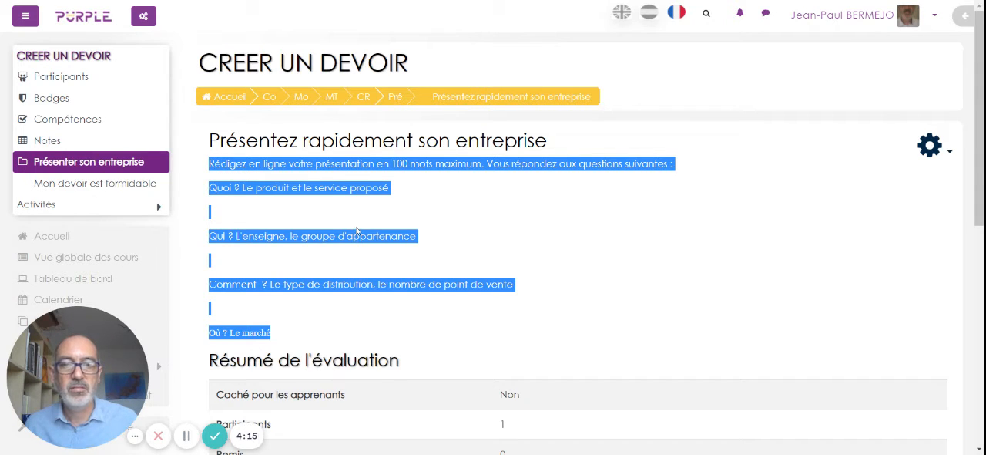
click(325, 212)
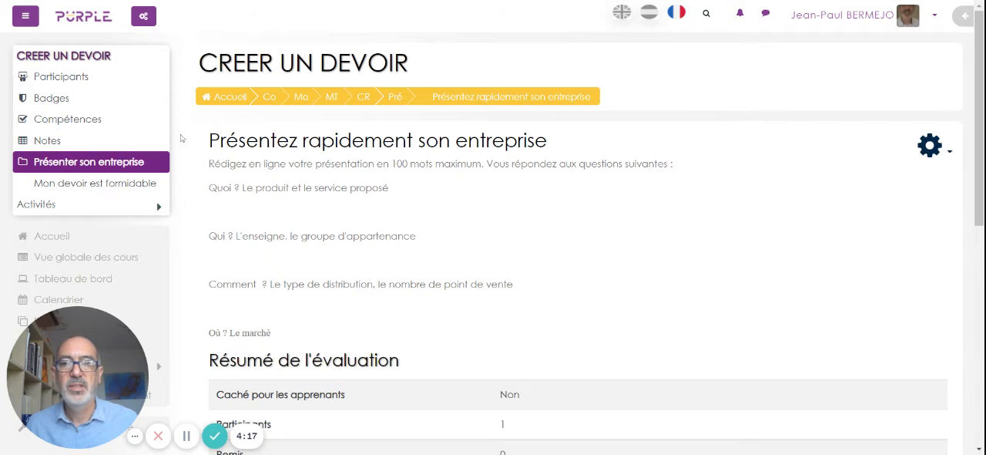
Open the other course participant's profile, log in under that account and continue to the course page.
click(58, 79)
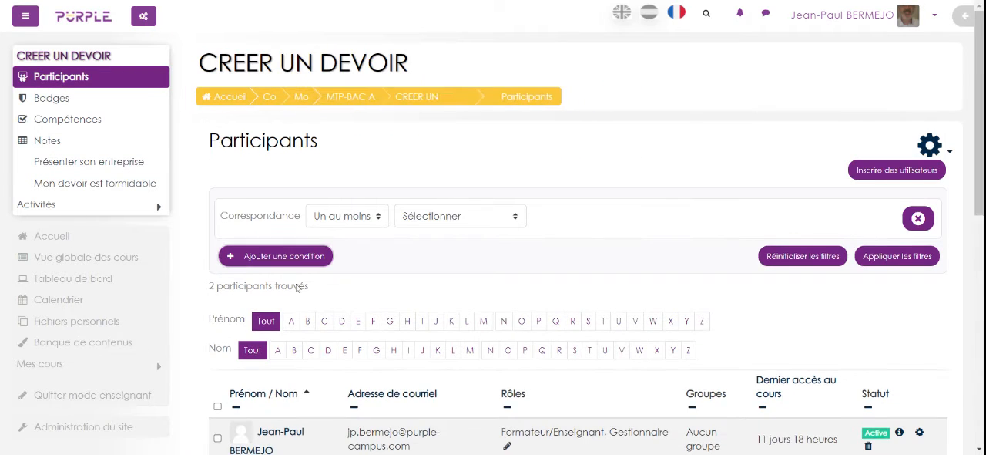
scroll(288, 348, down, 2)
click(287, 346)
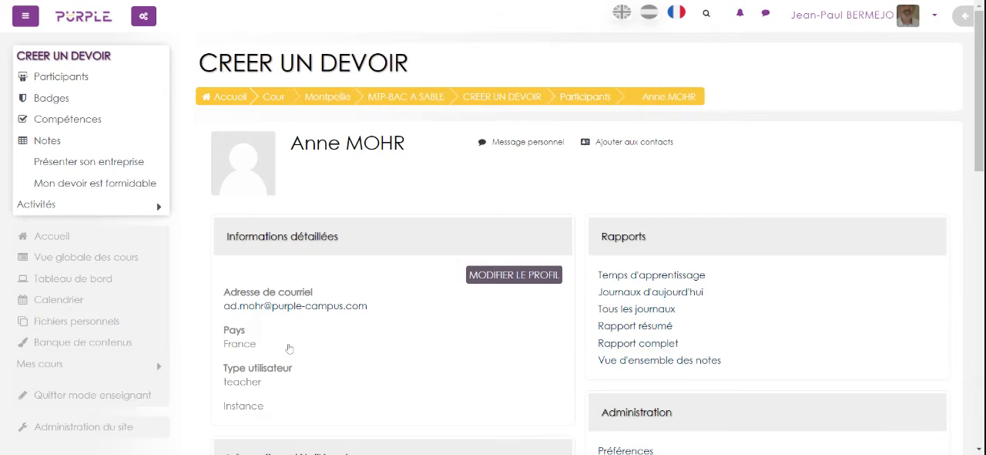
scroll(617, 363, down, 2)
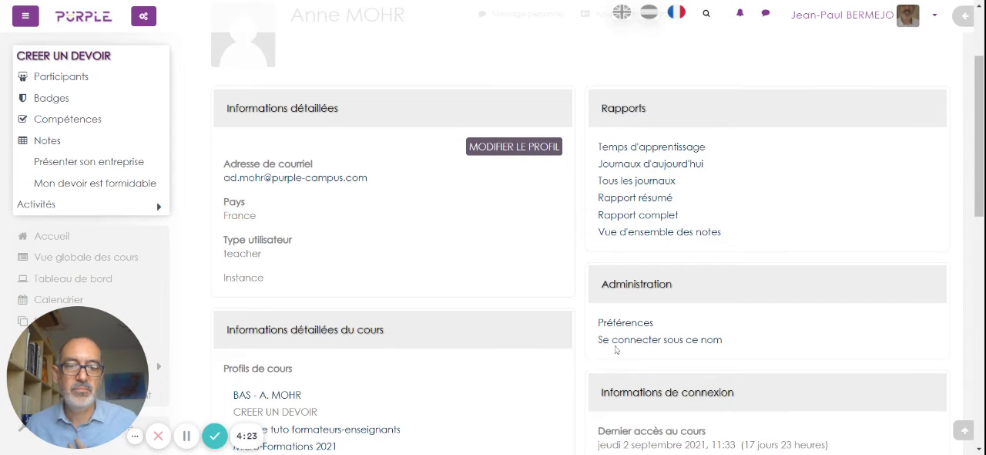
click(619, 340)
click(496, 155)
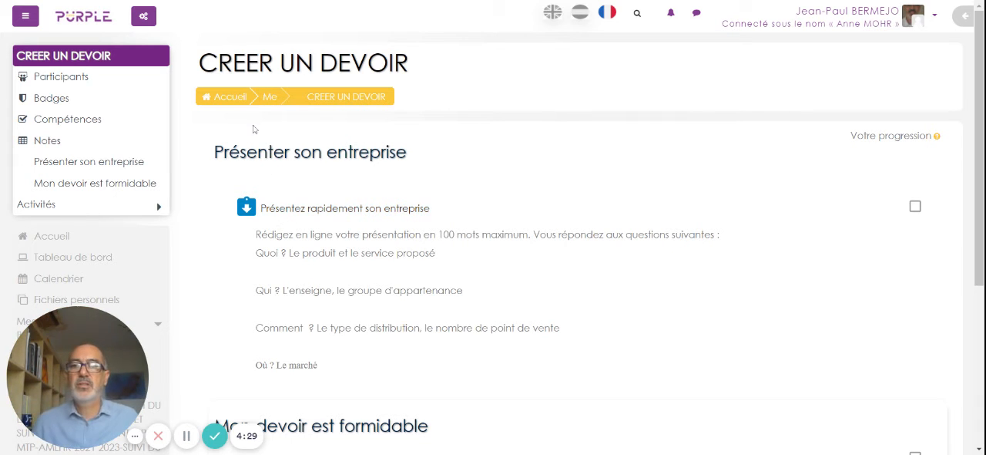
click(25, 17)
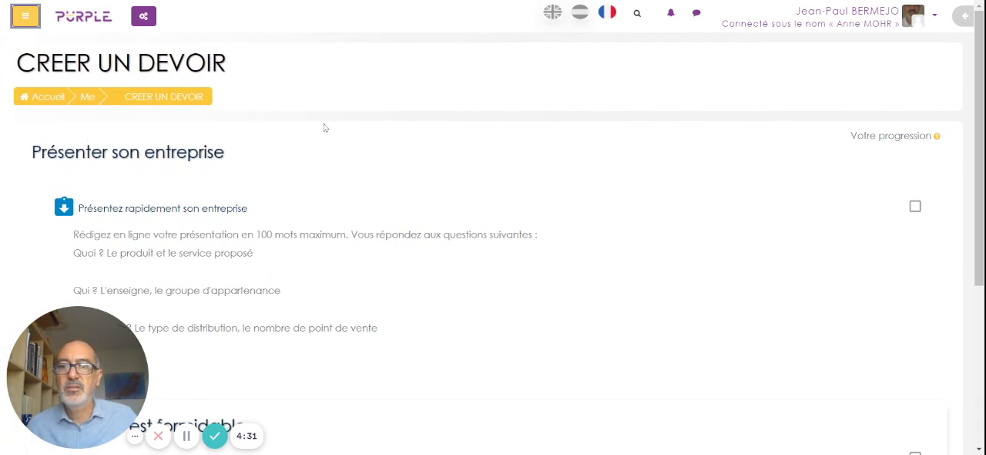
click(23, 21)
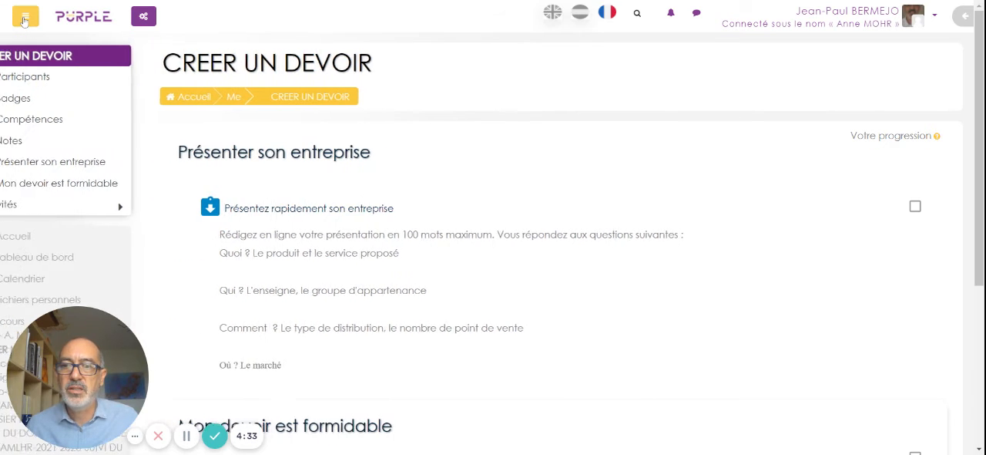
click(23, 21)
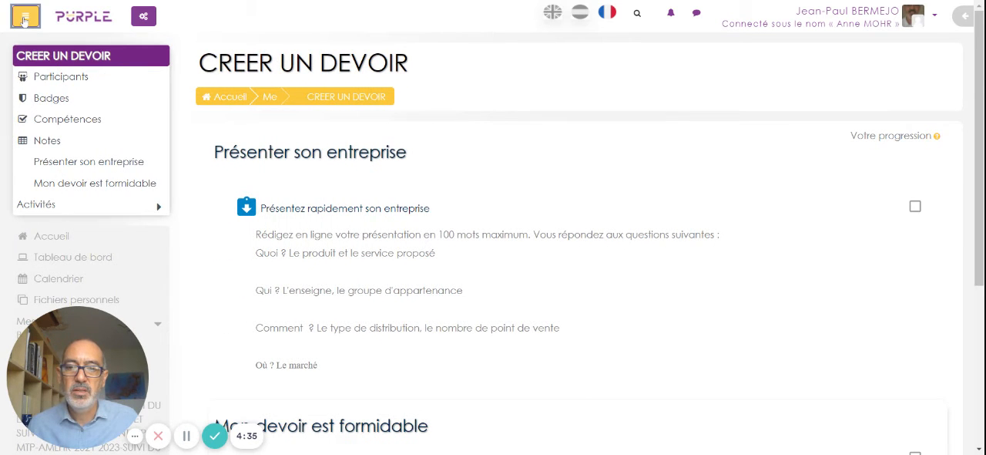
click(23, 21)
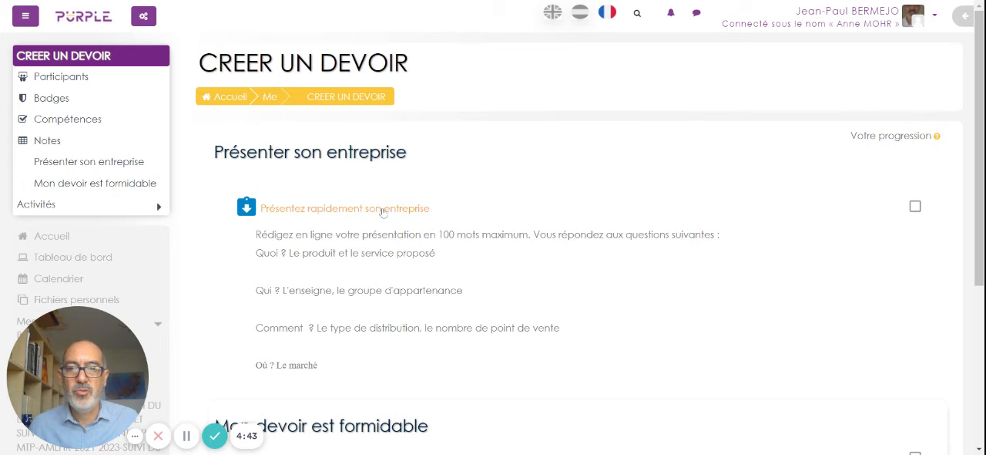
Open the "Présentez rapidement son entreprise" assignment from the course page.
click(383, 210)
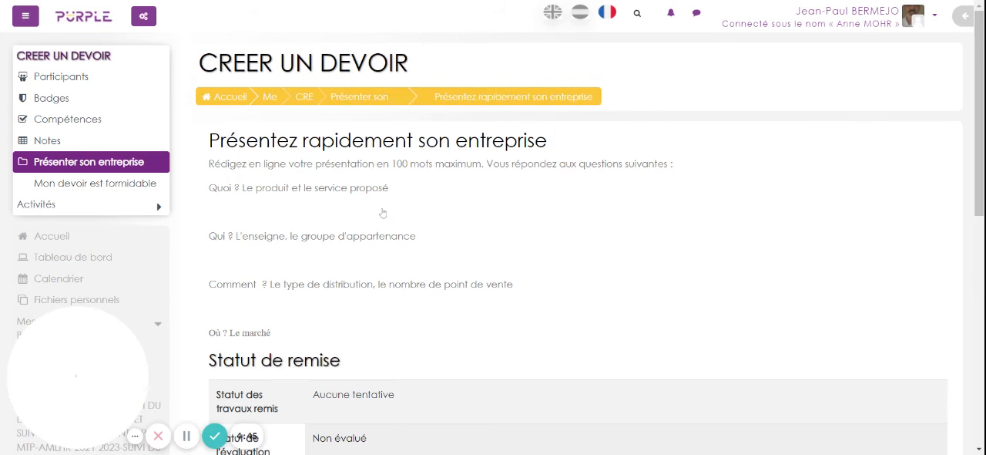
Read the assignment's instructions and submission status, then start adding a submission in the "Texte en ligne" field.
scroll(383, 213, down, 1)
scroll(383, 212, down, 1)
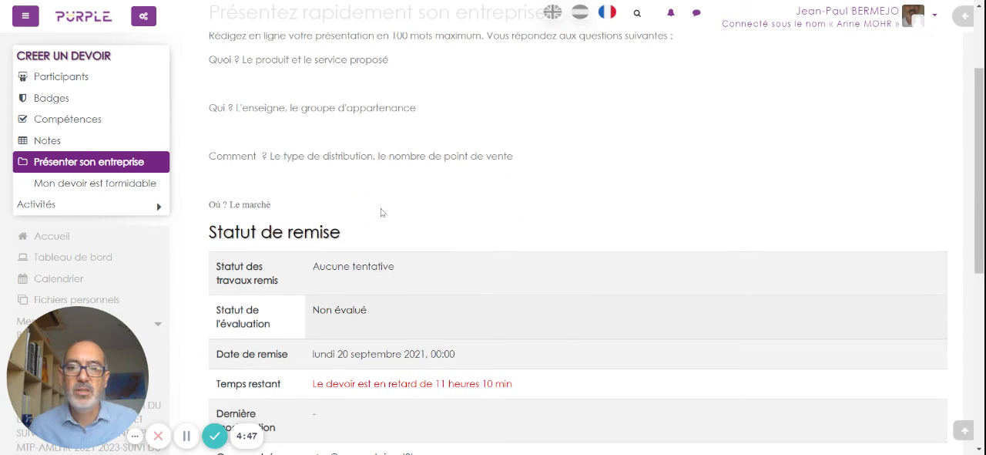
scroll(383, 212, down, 1)
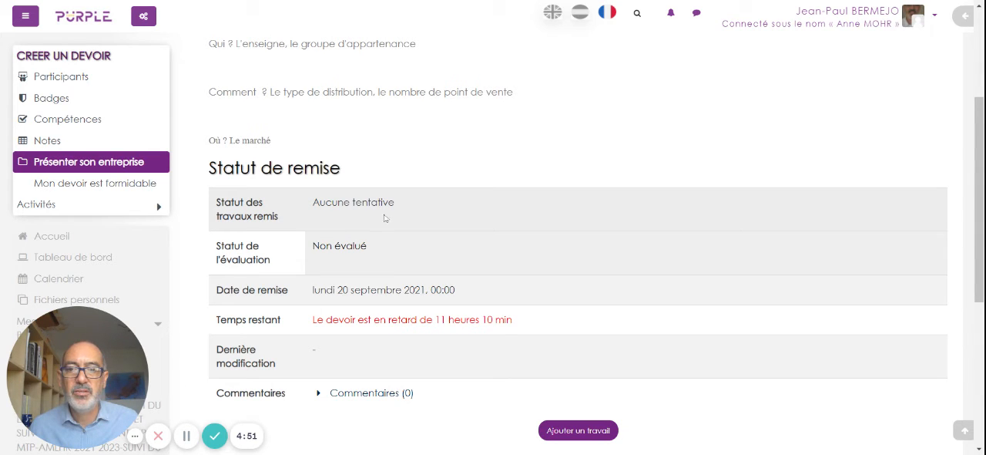
scroll(373, 223, down, 1)
scroll(396, 249, down, 1)
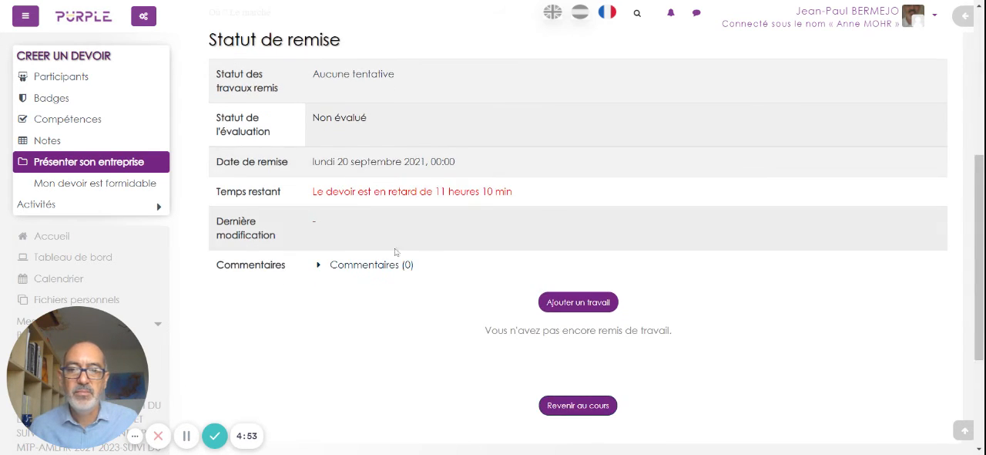
click(591, 304)
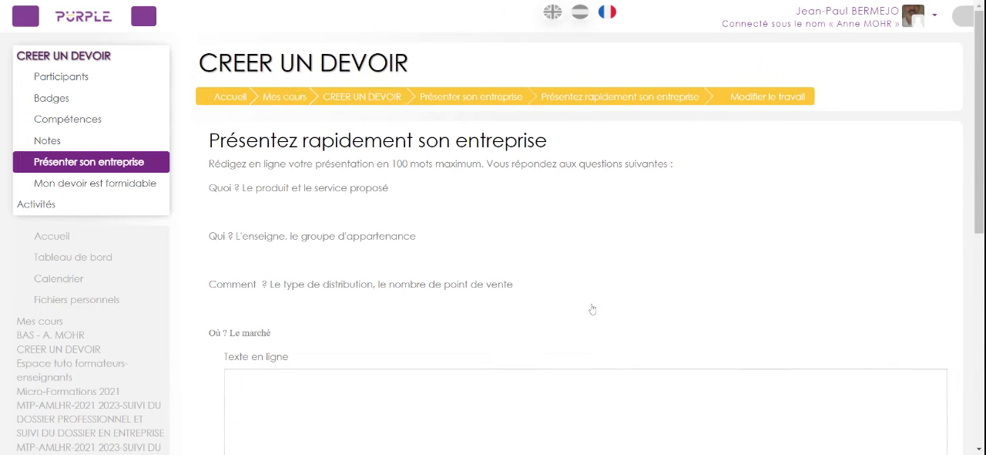
scroll(509, 250, down, 2)
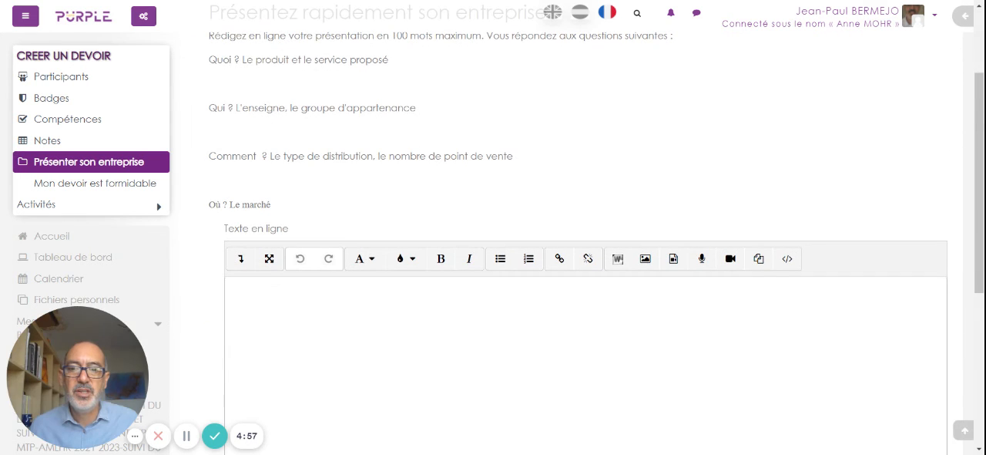
click(229, 285)
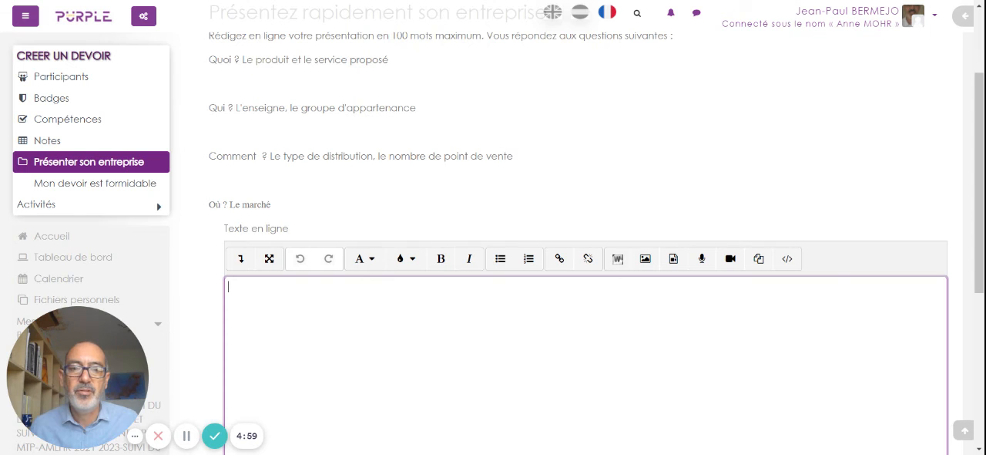
Expand the "Texte en ligne" editor to full screen and restore it to its normal size.
scroll(376, 290, down, 3)
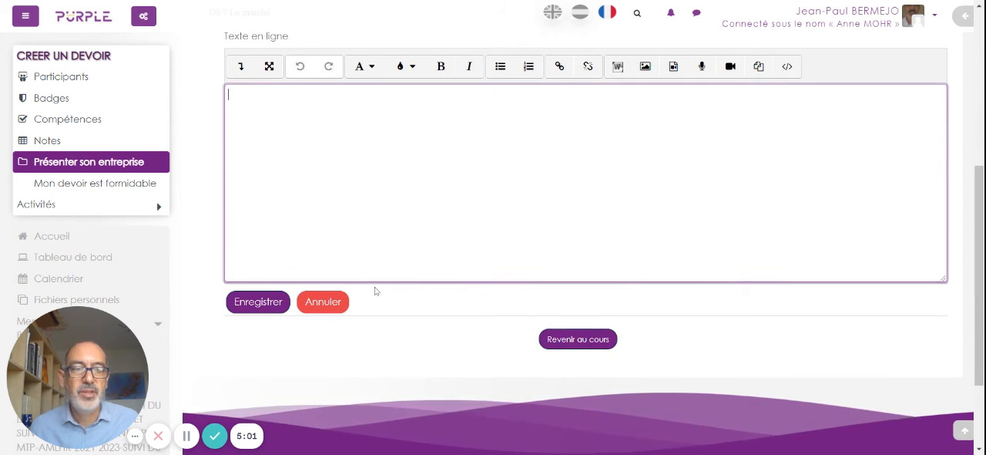
scroll(376, 290, up, 1)
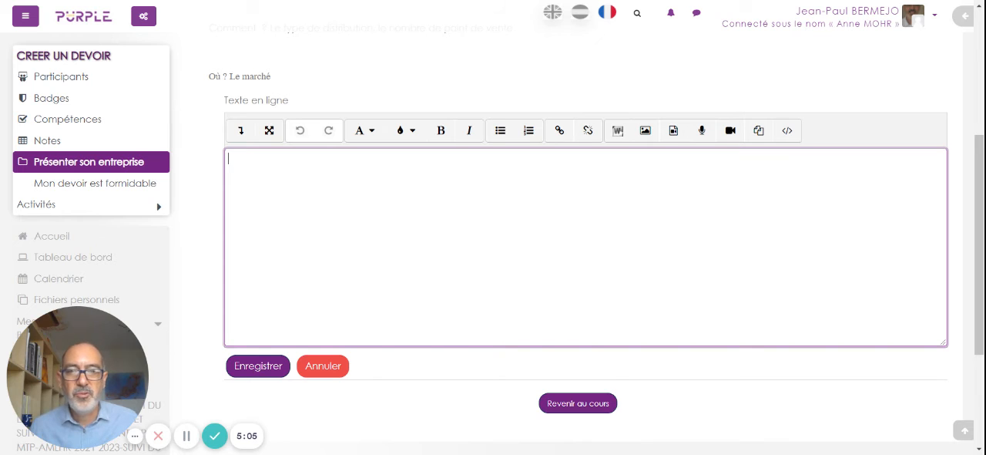
click(269, 130)
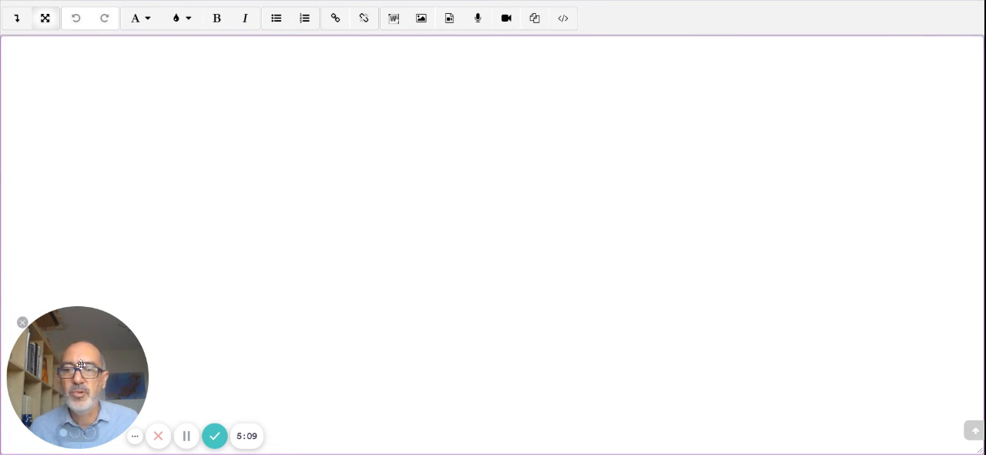
drag(78, 377, 909, 360)
click(4, 46)
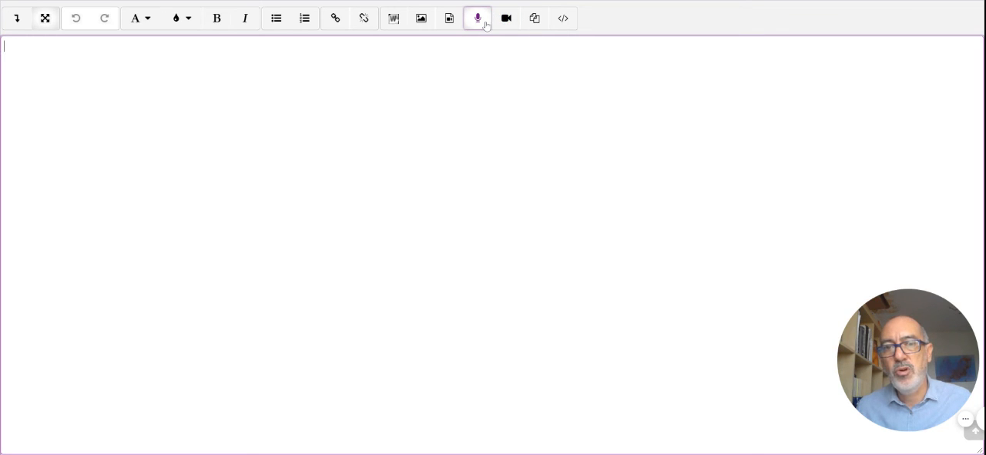
click(45, 18)
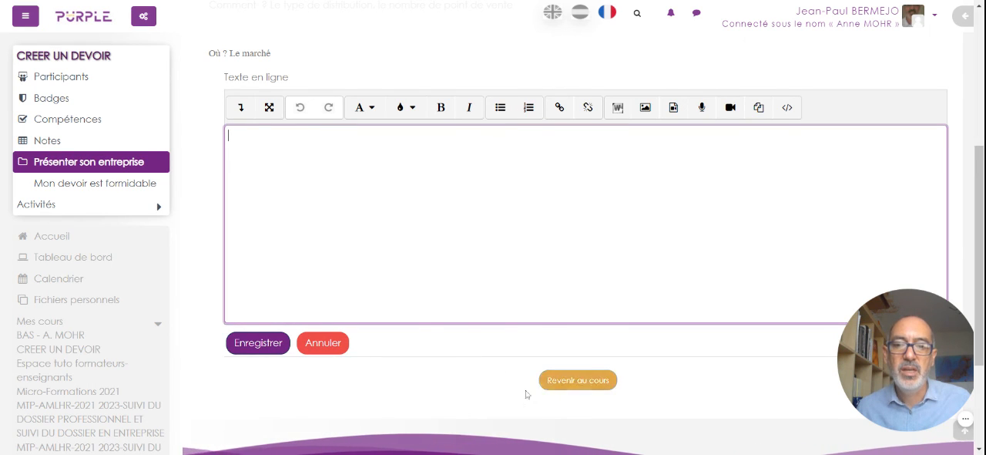
Try to save the submission with the online text left empty.
click(279, 351)
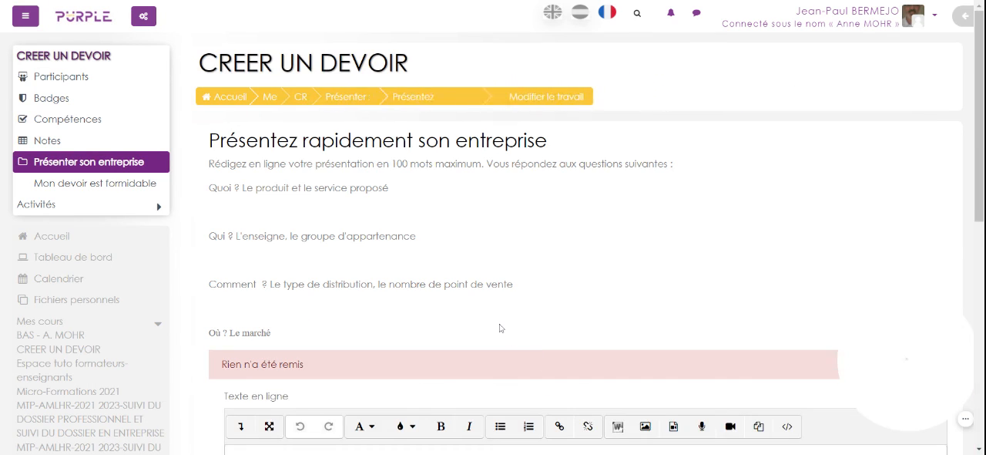
scroll(501, 327, down, 3)
scroll(500, 327, down, 2)
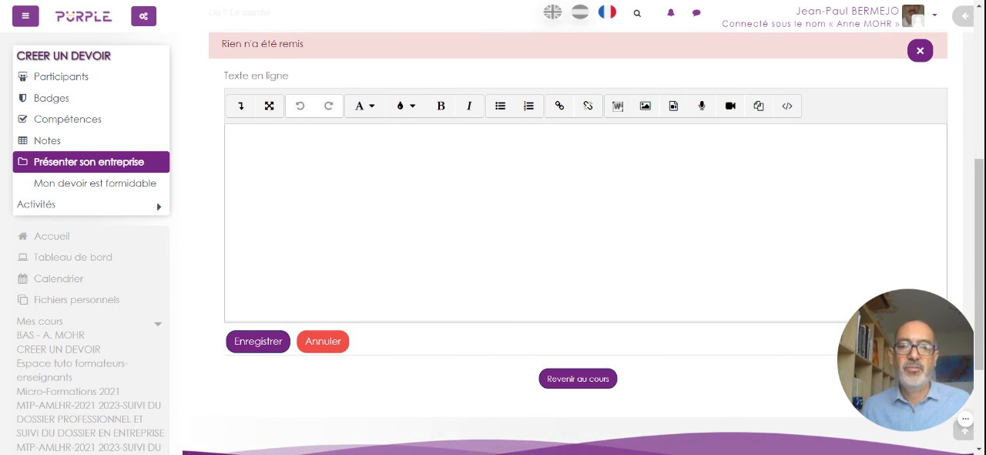
Return to the course page and look over its "Présenter son entreprise" and "Mon devoir est formidable" sections.
click(573, 393)
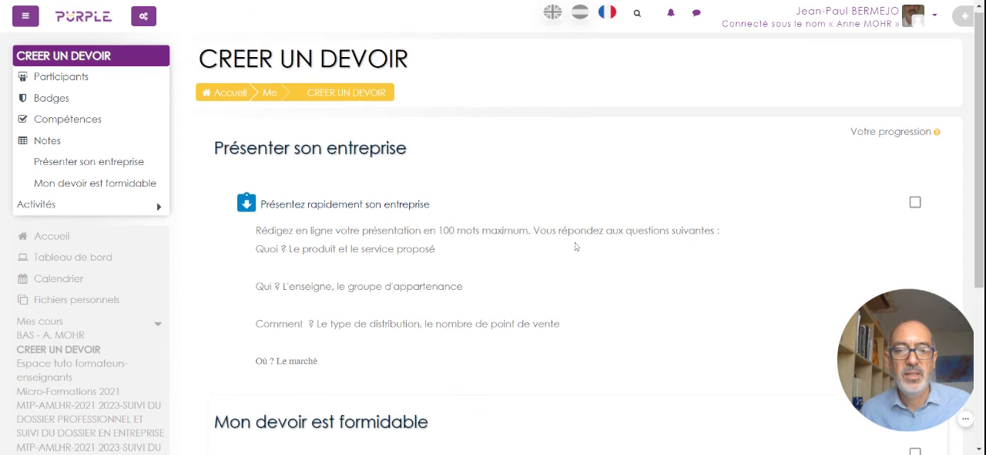
scroll(577, 246, down, 2)
scroll(575, 245, up, 1)
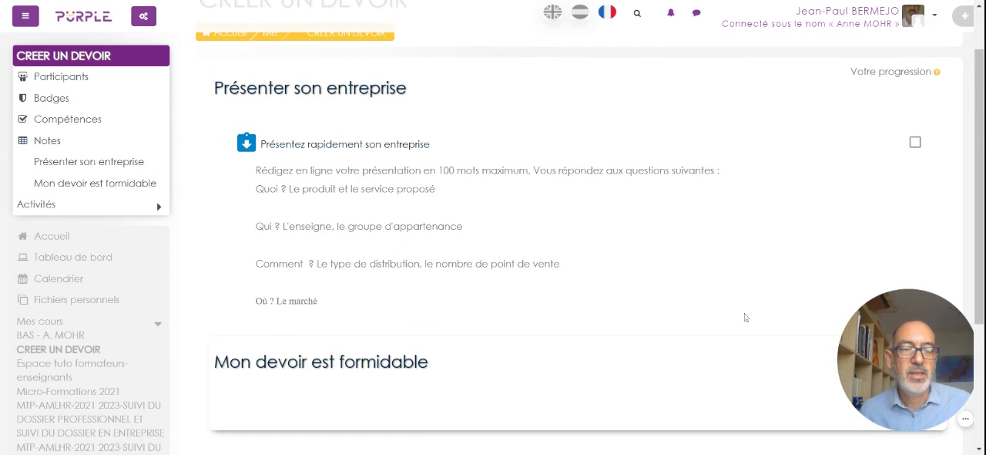
drag(893, 381, 333, 298)
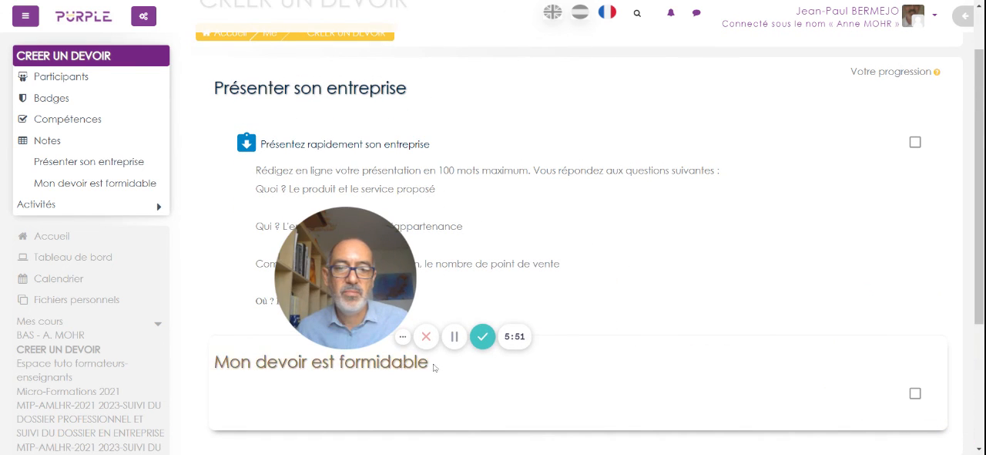